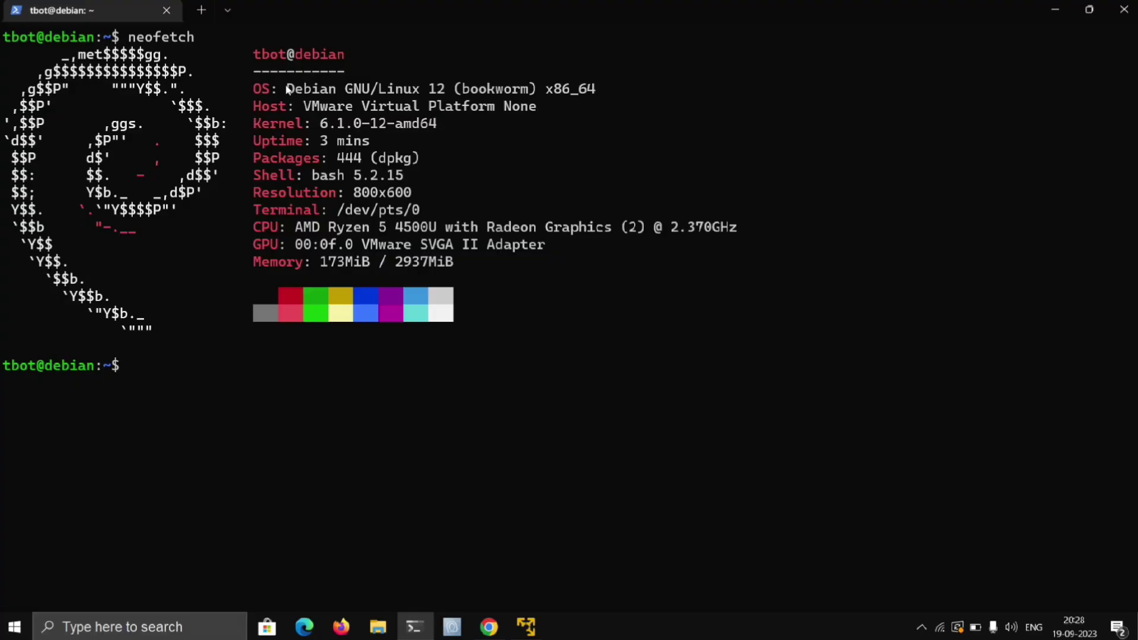
Step: Run the Kasm Workspaces 1.14.0 install commands on Debian 12 and accept the EULA with y
{"action": "left_click_drag", "start_coordinate": [288, 89], "coordinate": [695, 86]}
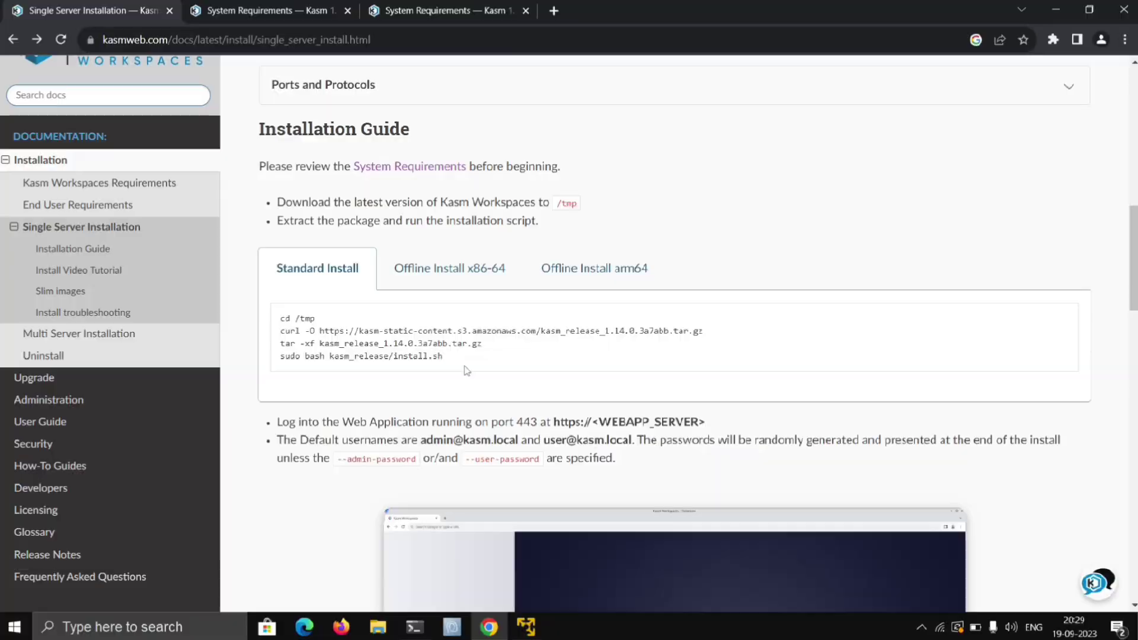
{"action": "left_click_drag", "start_coordinate": [466, 370], "coordinate": [254, 325]}
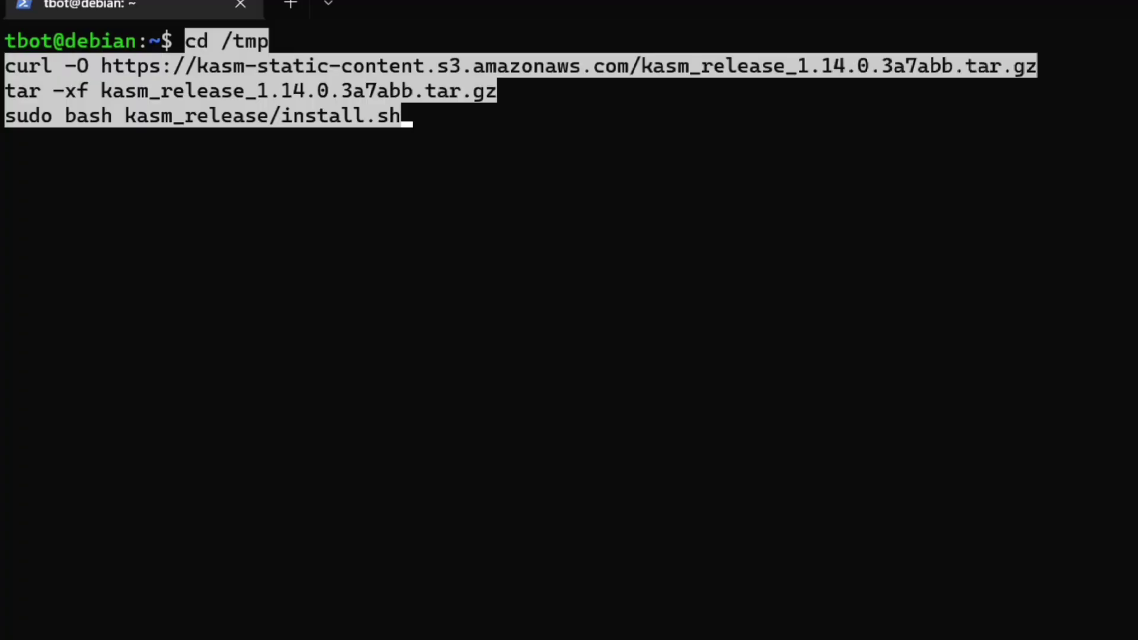
{"action": "key", "text": "Return"}
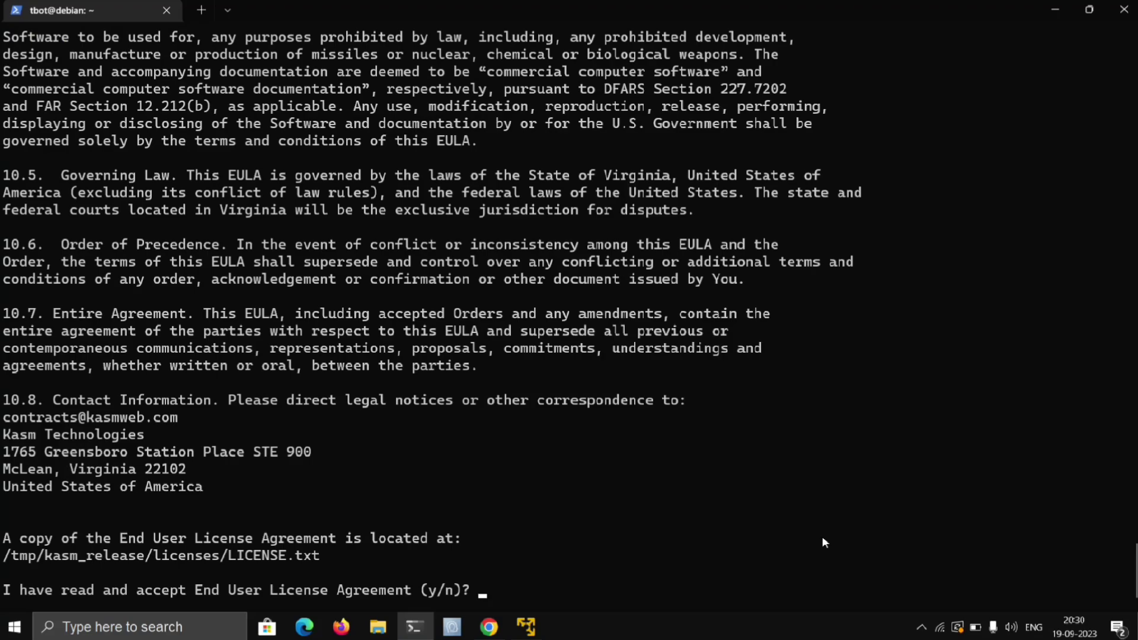
{"action": "type", "text": "y"}
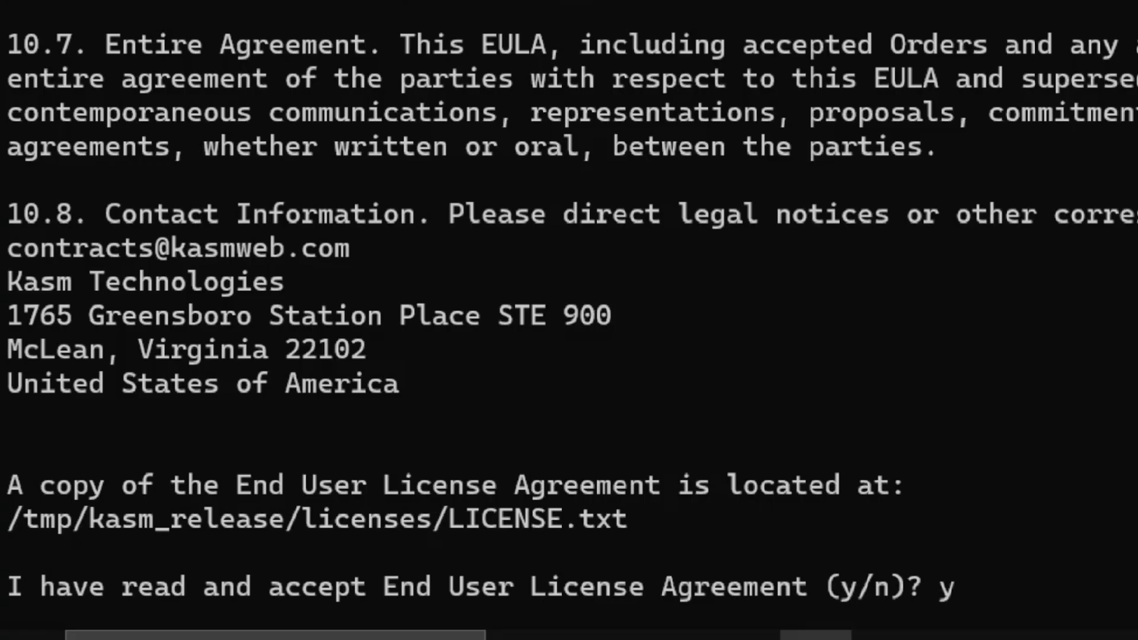
{"action": "key", "text": "Return"}
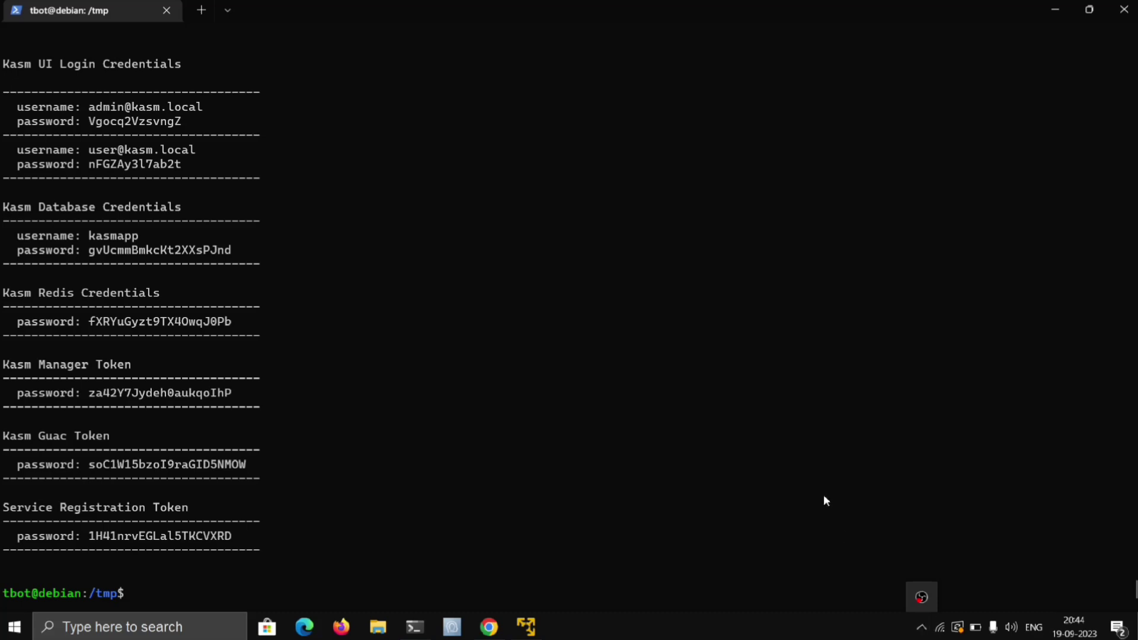
Step: Copy the generated credentials and tokens from the install output into Notepad
{"action": "left_click", "coordinate": [813, 491]}
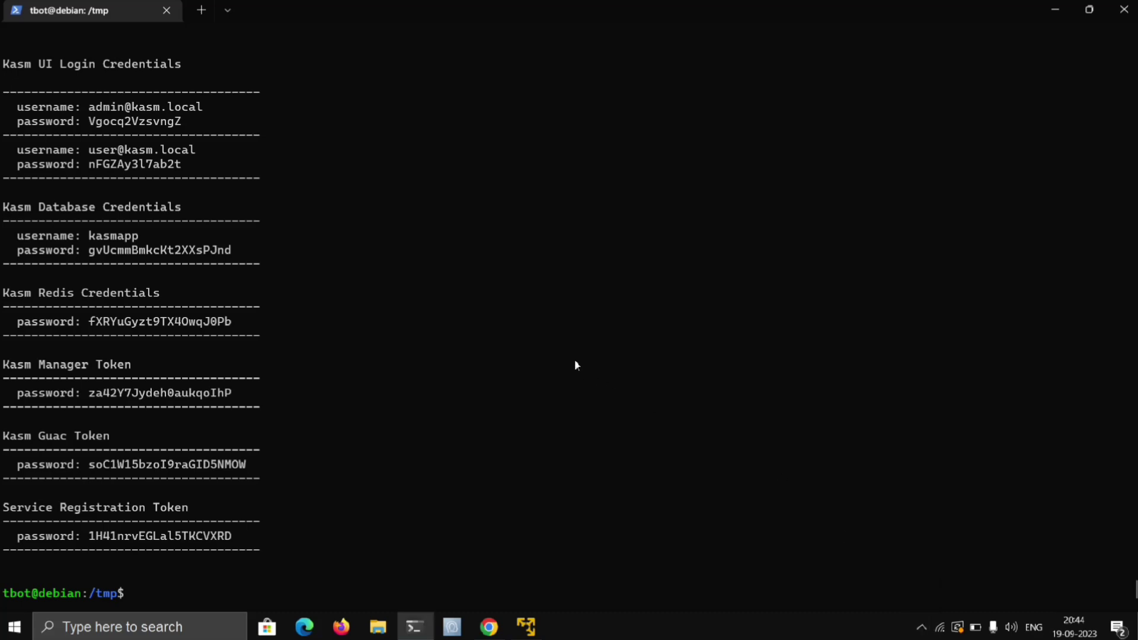
{"action": "scroll", "coordinate": [575, 359], "scroll_direction": "up", "scroll_amount": 1}
{"action": "left_click_drag", "start_coordinate": [2, 121], "coordinate": [292, 579]}
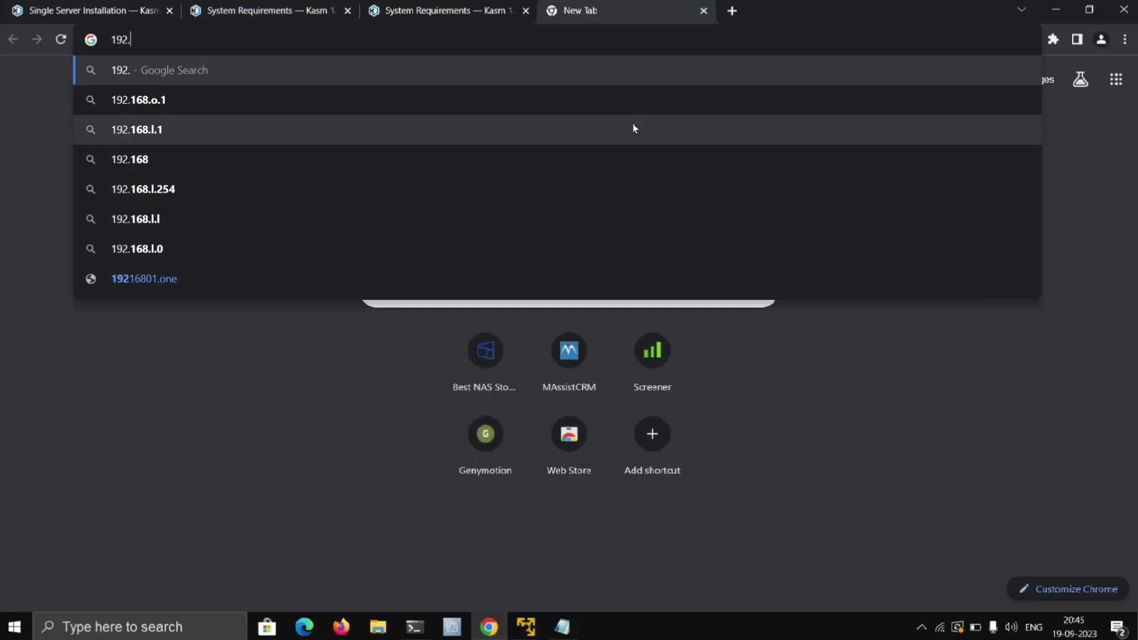
{"action": "key", "text": "BackSpace"}
{"action": "key", "text": "BackSpace"}
{"action": "key", "text": "BackSpace"}
{"action": "key", "text": "BackSpace"}
{"action": "type", "text": "htt"}
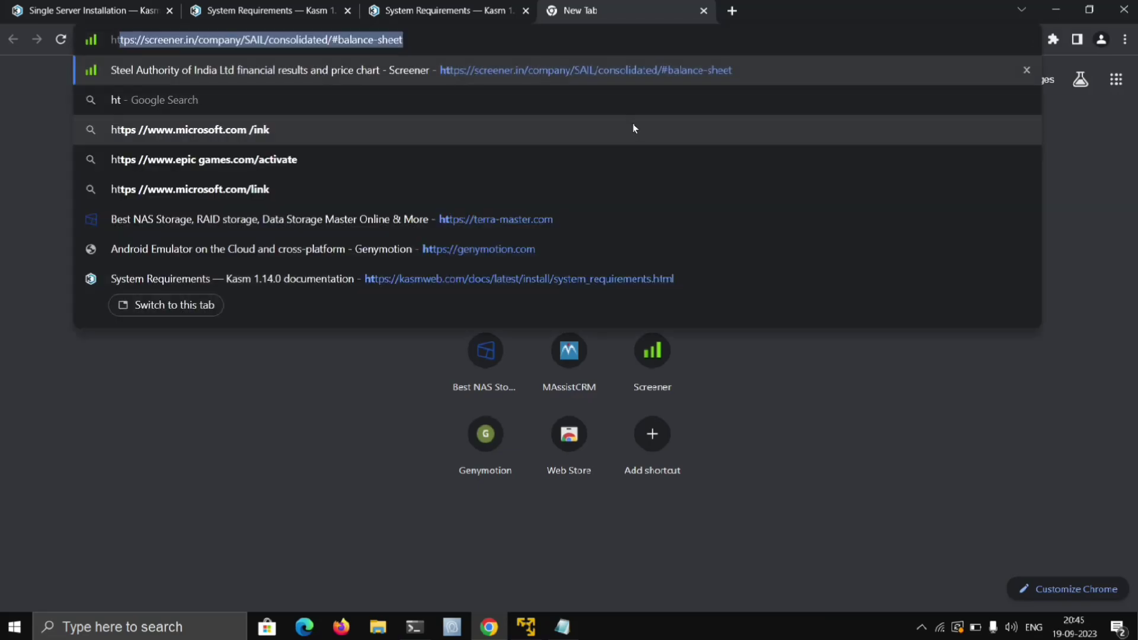
{"action": "type", "text": "ps:/"}
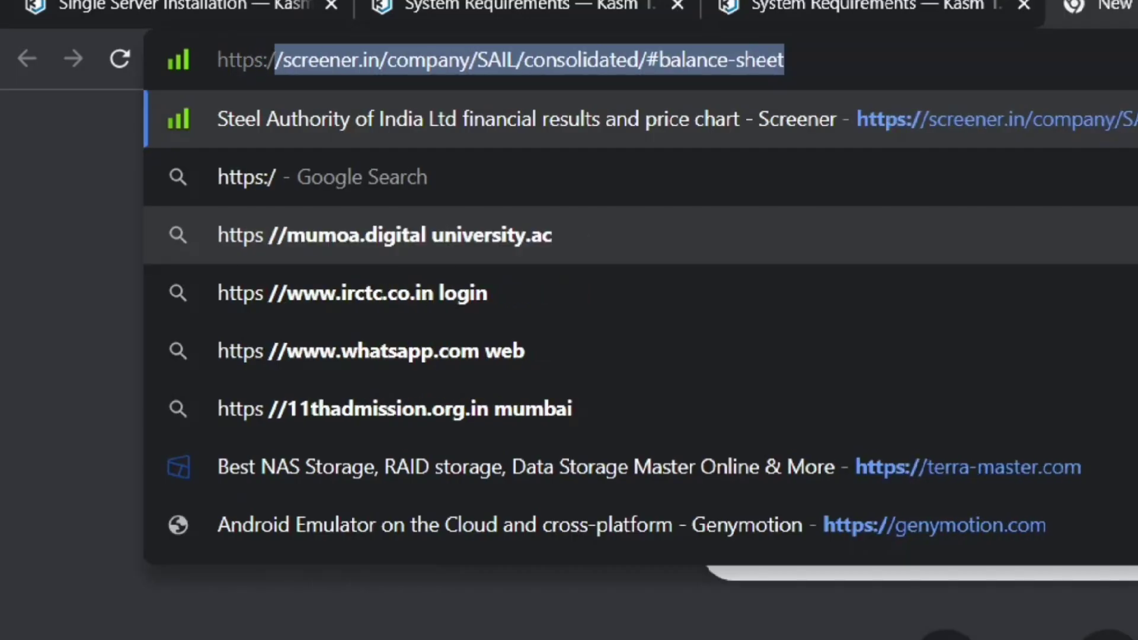
{"action": "type", "text": "/192."}
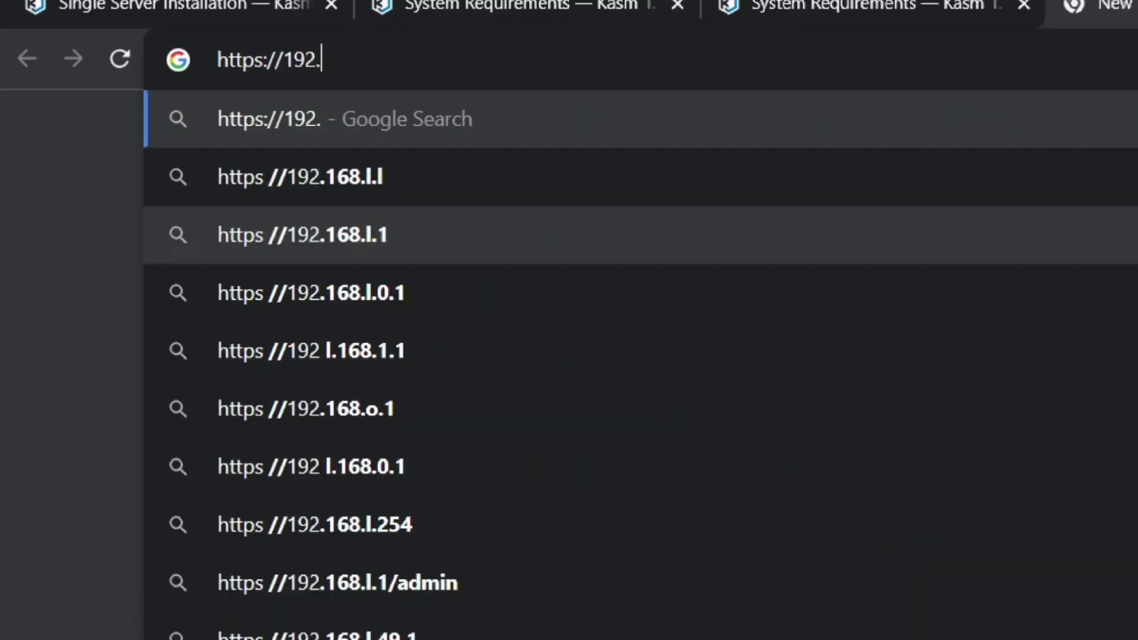
{"action": "type", "text": "168.0.192/#/login"}
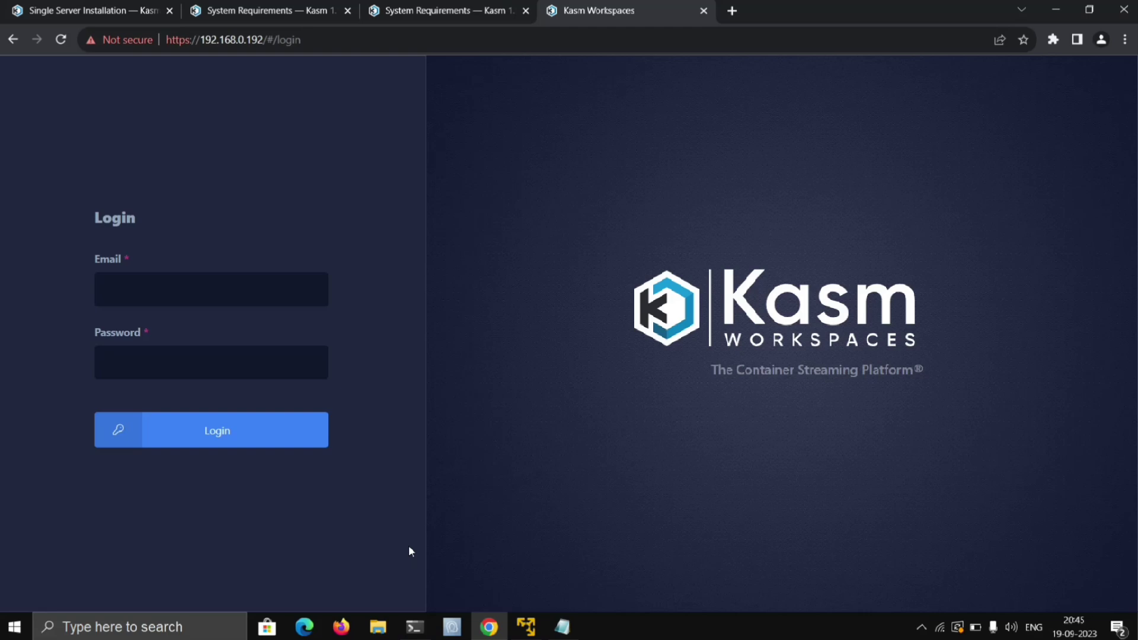
Step: Paste the admin username from the saved credentials note into the Email field
{"action": "key", "text": "alt+Tab"}
{"action": "scroll", "coordinate": [523, 206], "scroll_direction": "up", "scroll_amount": 8}
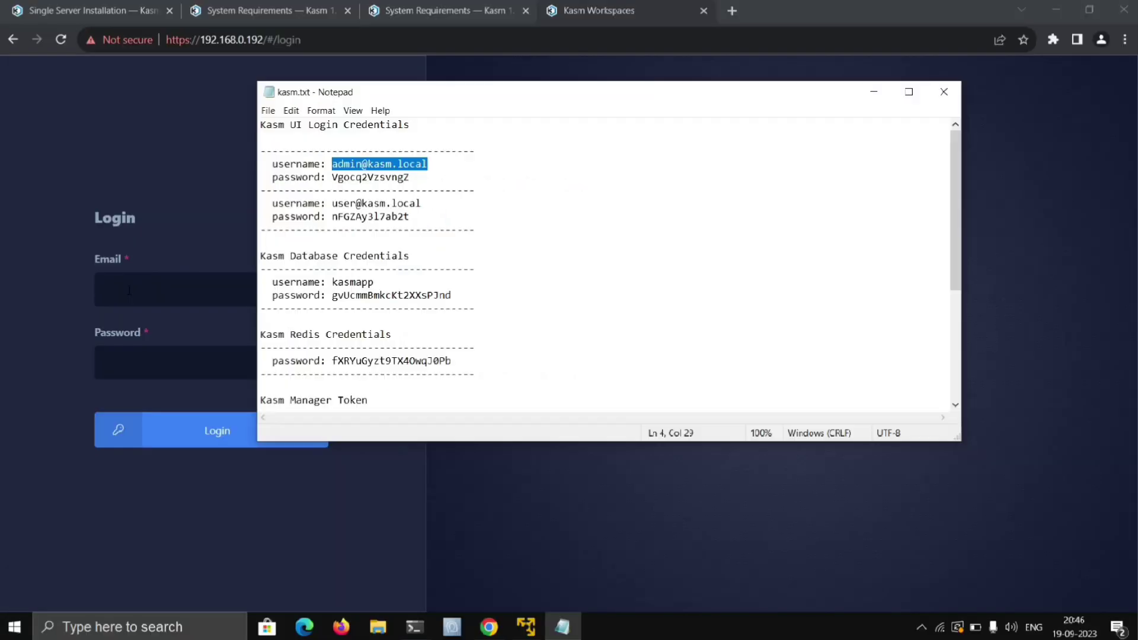
{"action": "key", "text": "alt+Tab"}
{"action": "key", "text": "ctrl+v"}
Step: Paste the admin password into the Password field and log in
{"action": "key", "text": "alt+Tab"}
{"action": "left_click_drag", "start_coordinate": [332, 177], "coordinate": [424, 176]}
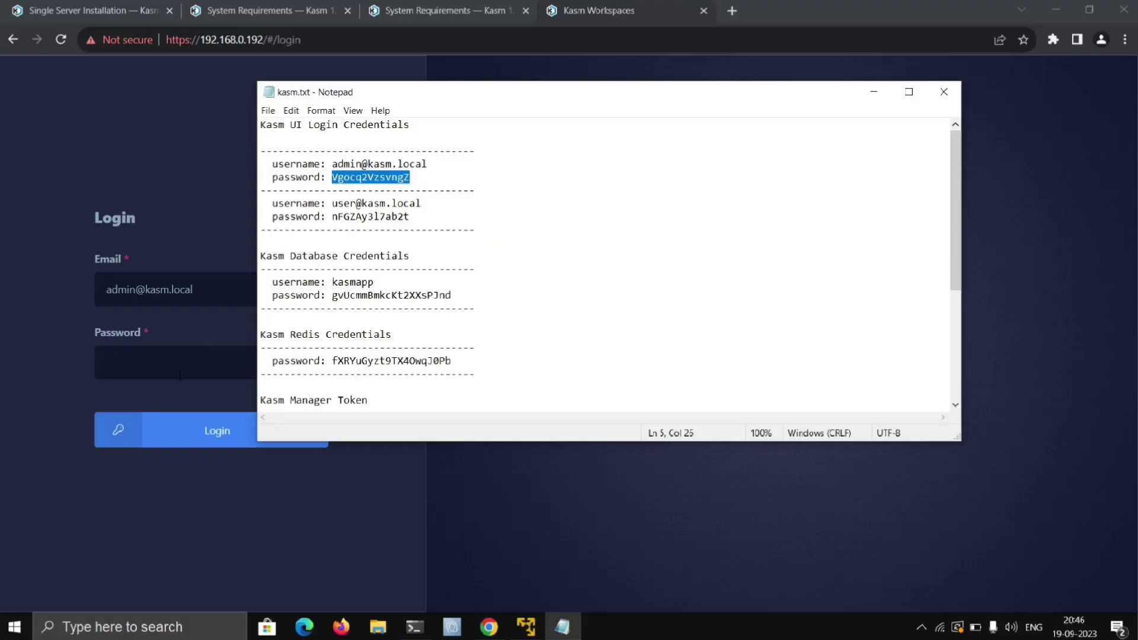
{"action": "left_click", "coordinate": [180, 375]}
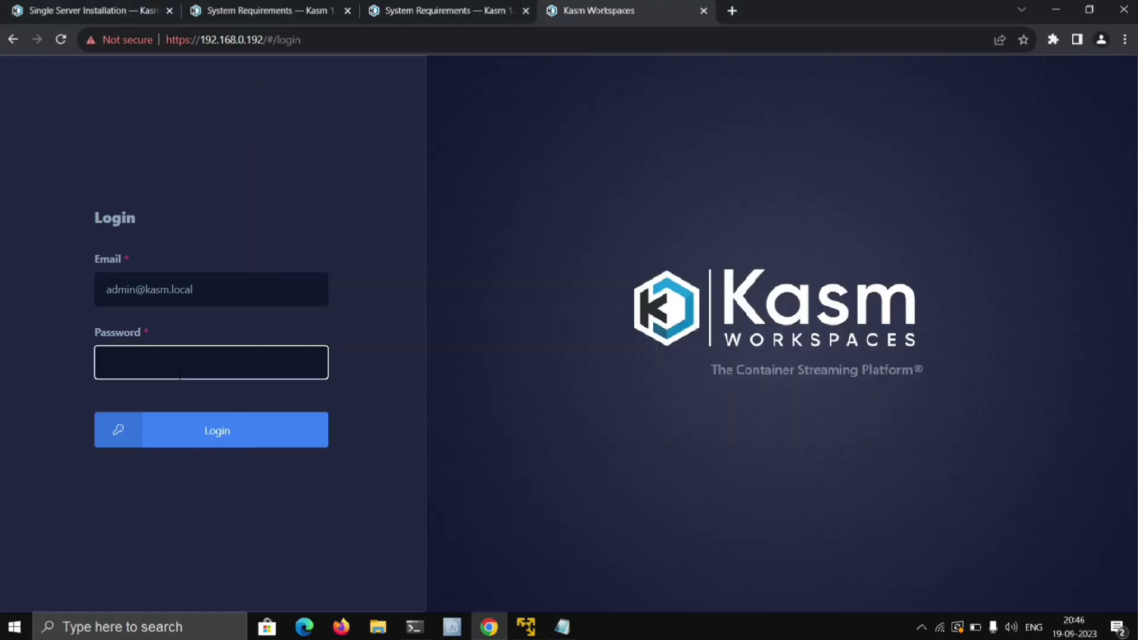
{"action": "left_click", "coordinate": [179, 426]}
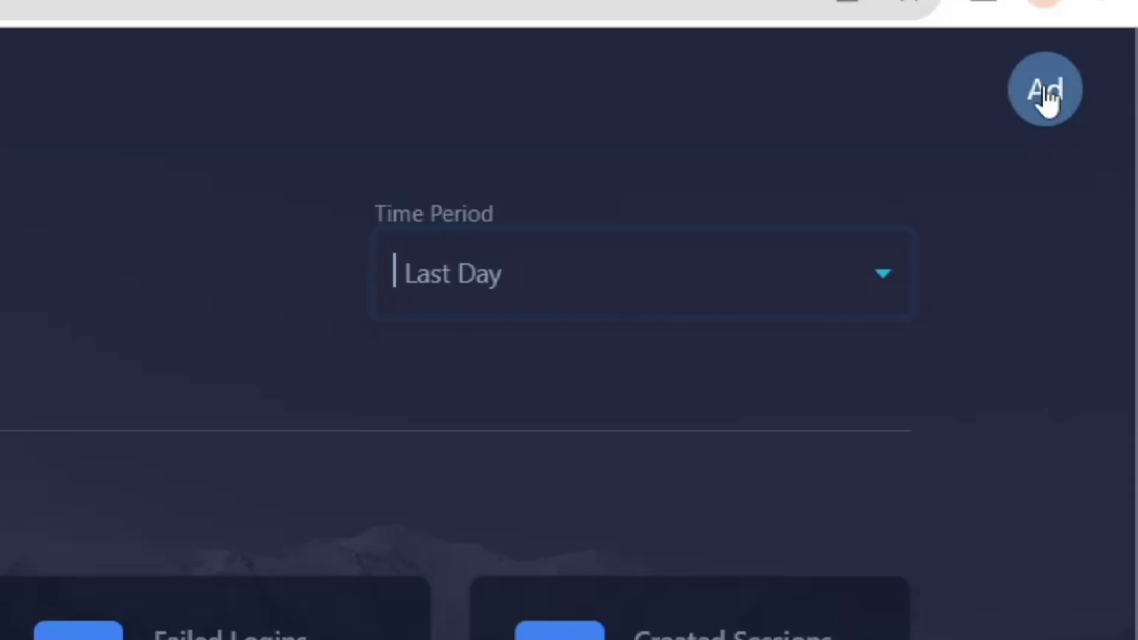
Step: Set the profile's Theme to Light in Edit Profile settings
{"action": "left_click", "coordinate": [1046, 95]}
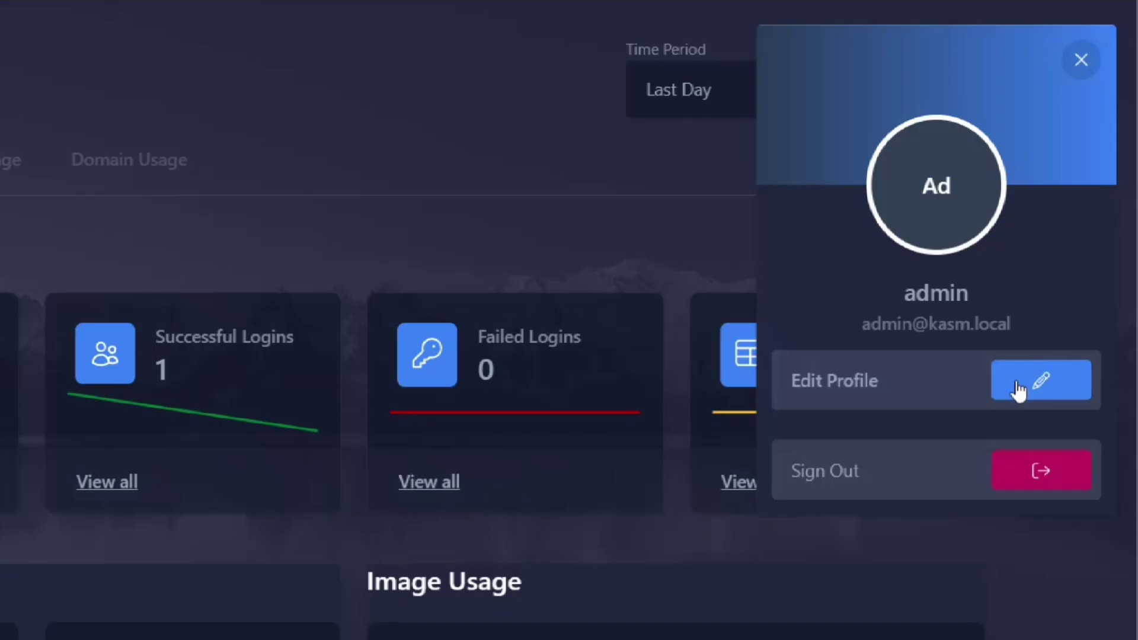
{"action": "left_click", "coordinate": [963, 639]}
{"action": "left_click", "coordinate": [0, 639]}
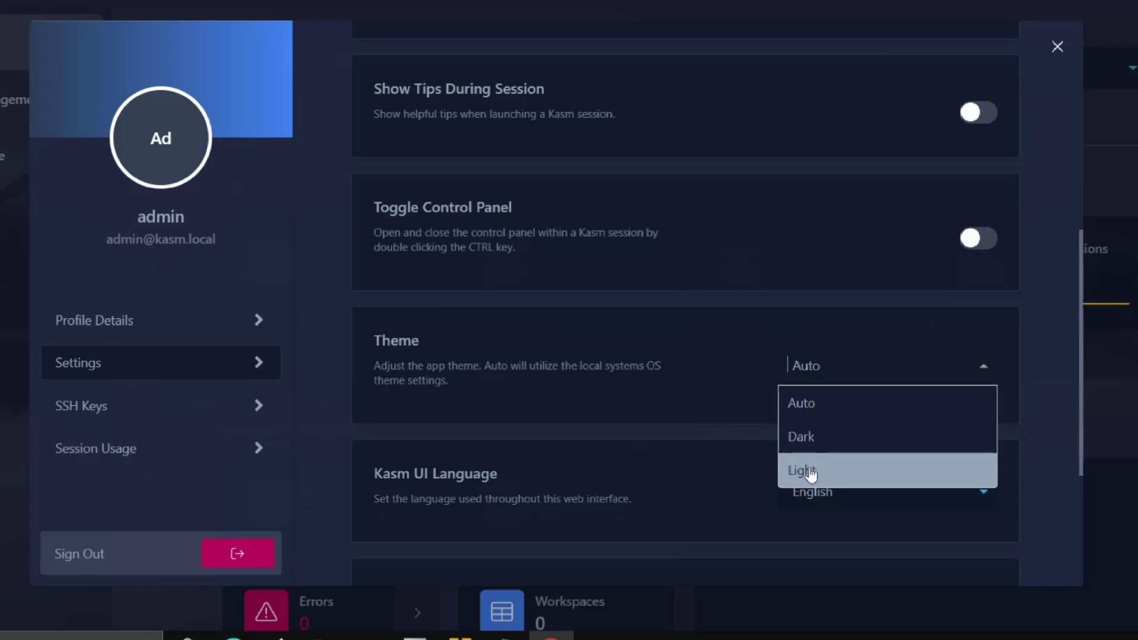
{"action": "left_click", "coordinate": [1012, 492]}
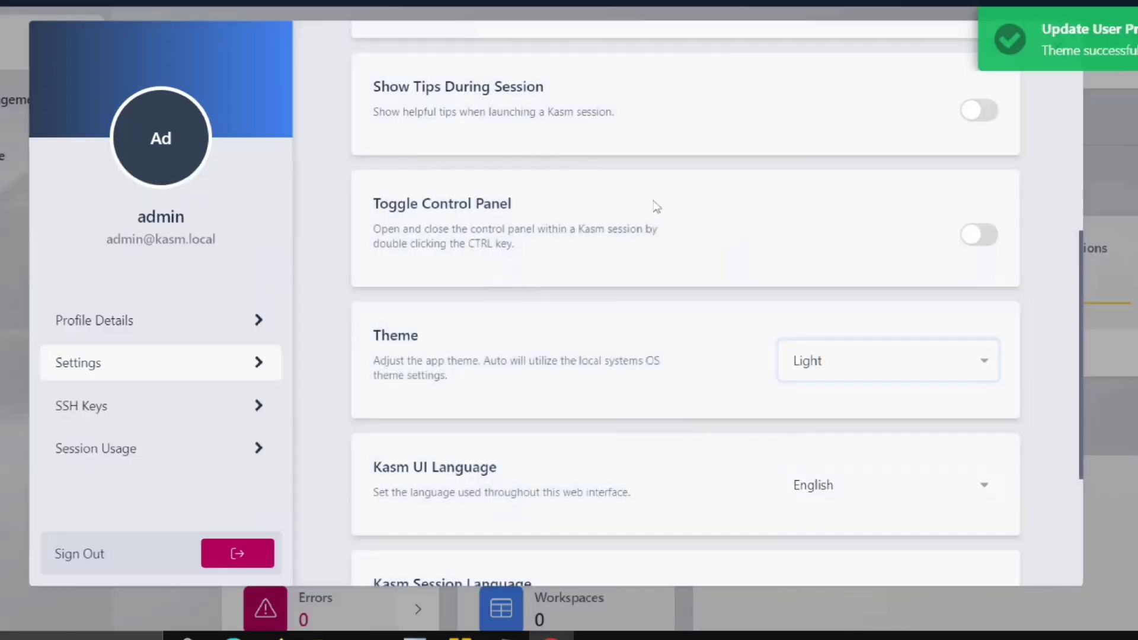
{"action": "scroll", "coordinate": [656, 206], "scroll_direction": "up", "scroll_amount": 7}
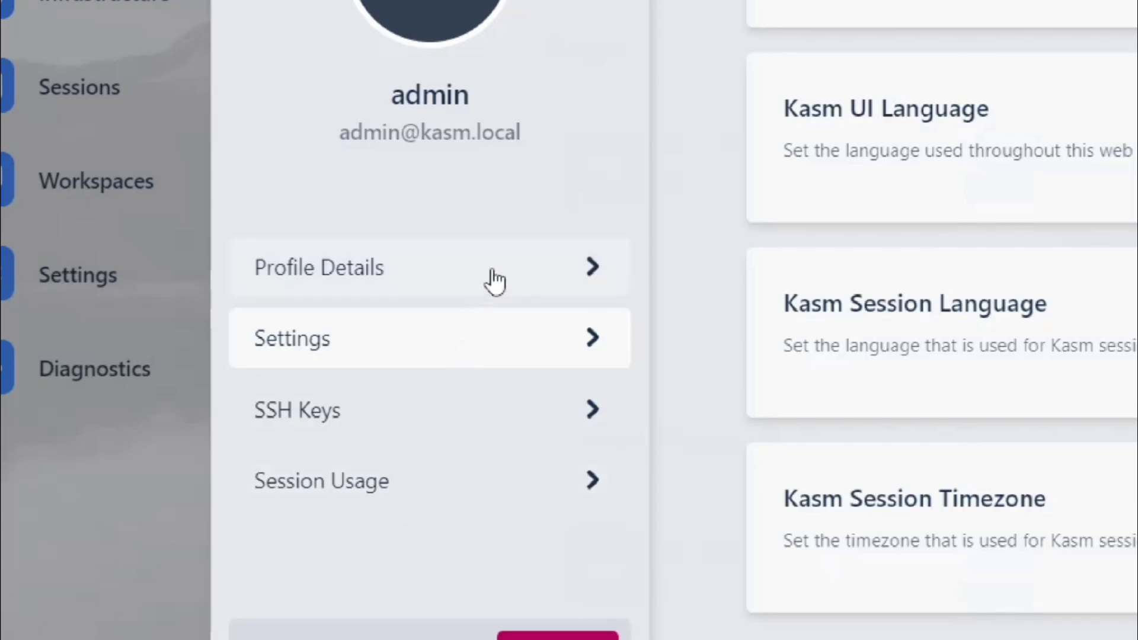
Step: Reset the admin account password from Profile Details and close the panel
{"action": "left_click", "coordinate": [495, 282]}
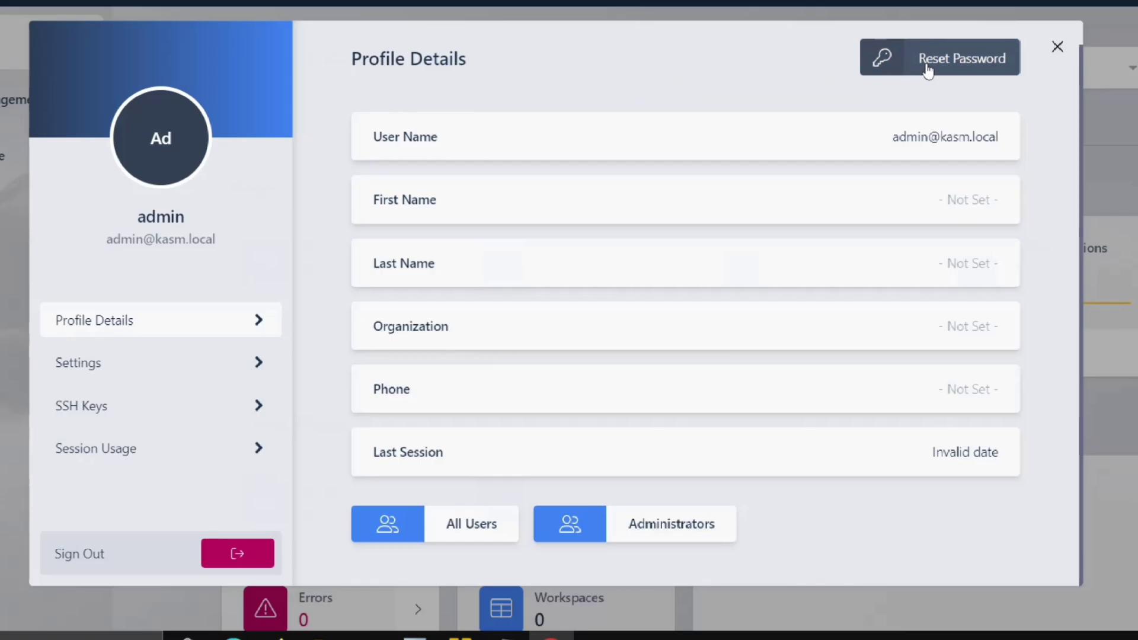
{"action": "left_click", "coordinate": [1137, 0]}
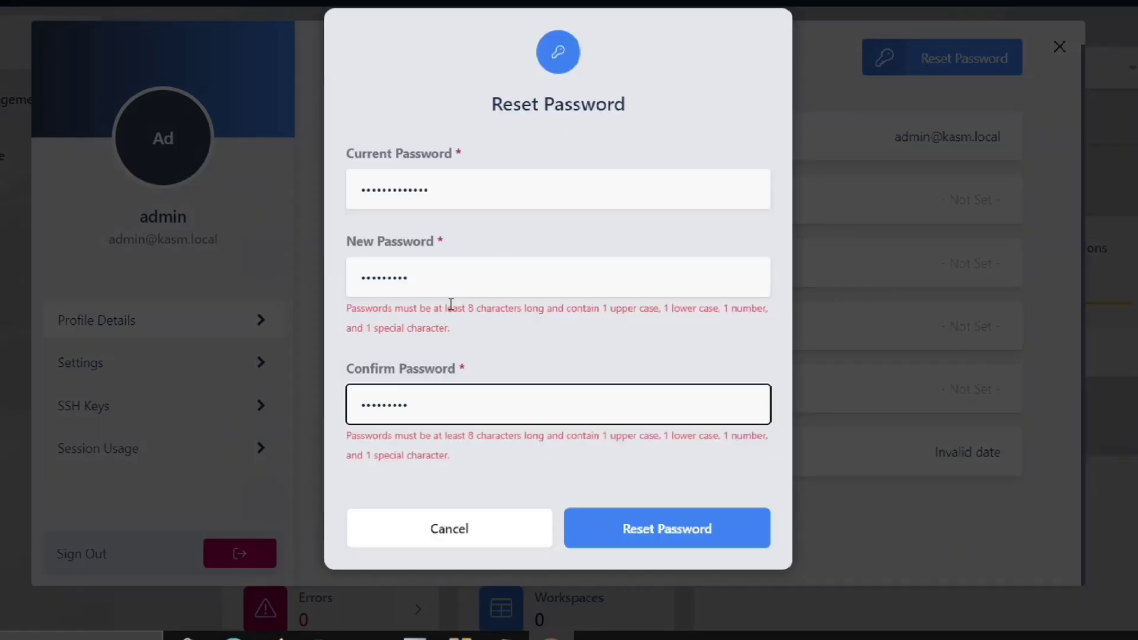
{"action": "key", "text": "Return"}
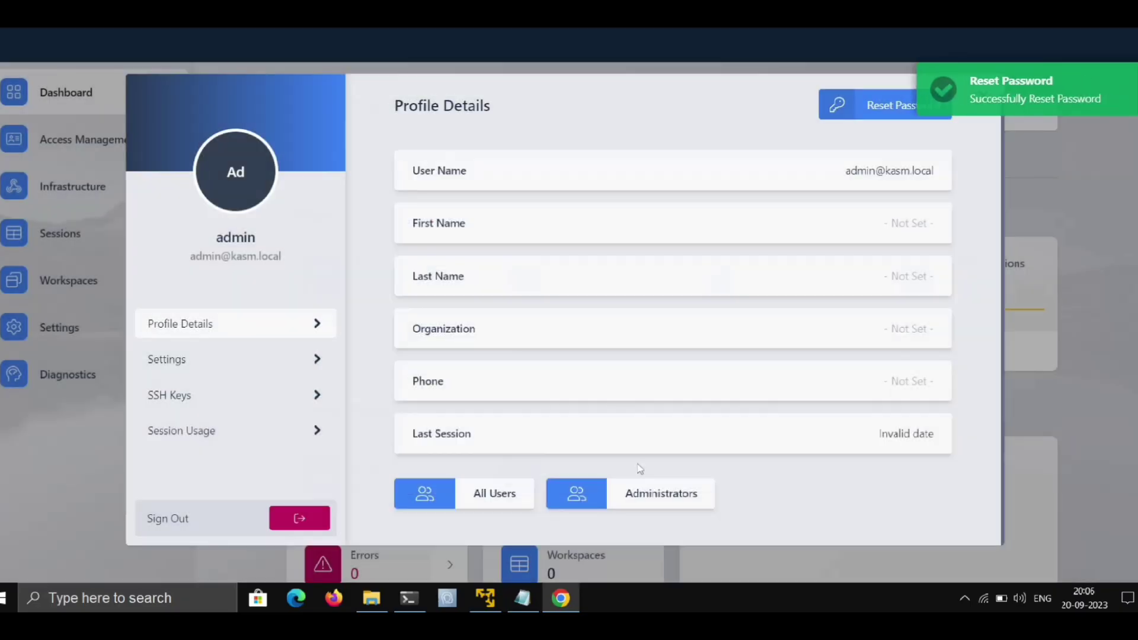
{"action": "key", "text": "Escape"}
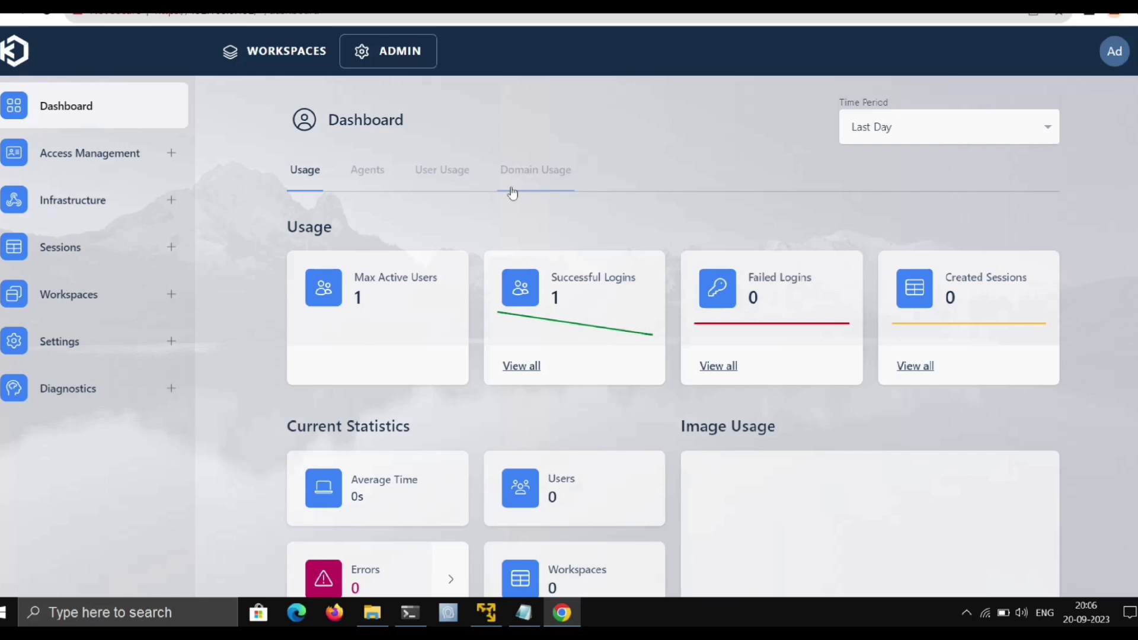
Step: Install the Ubuntu Jammy workspace from the registry's available workspaces
{"action": "left_click", "coordinate": [95, 170]}
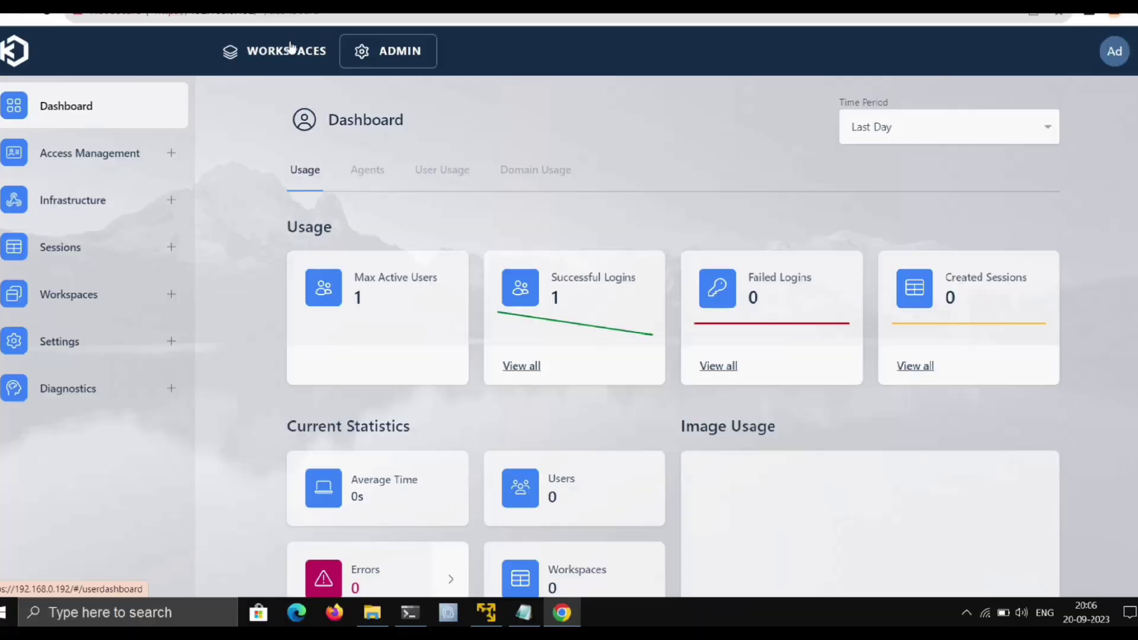
{"action": "left_click", "coordinate": [308, 51]}
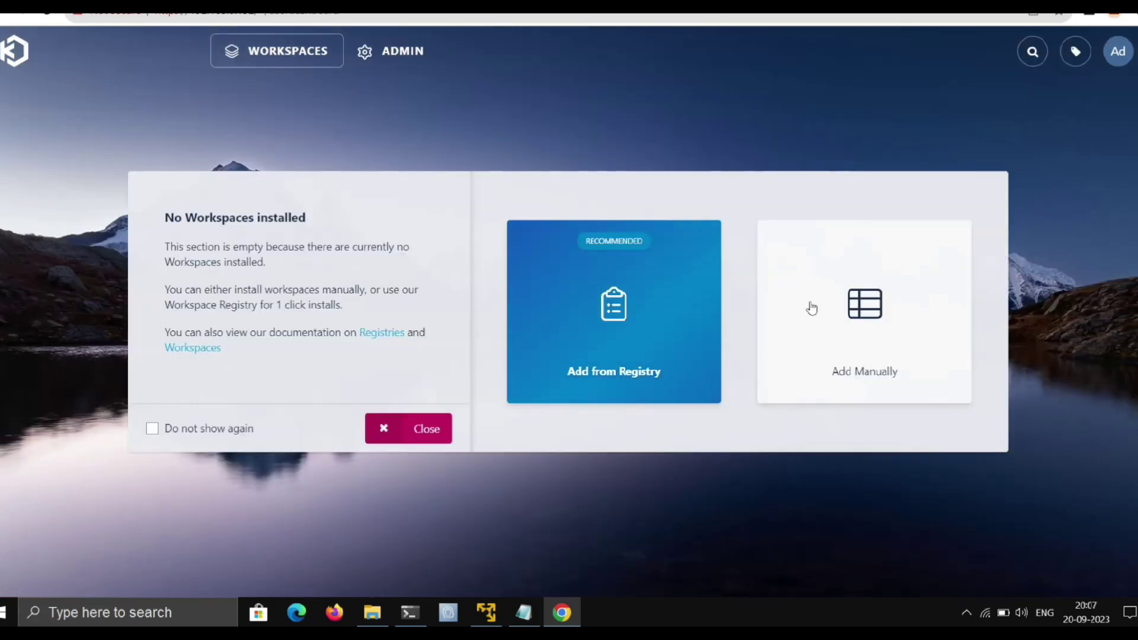
{"action": "left_click", "coordinate": [617, 300]}
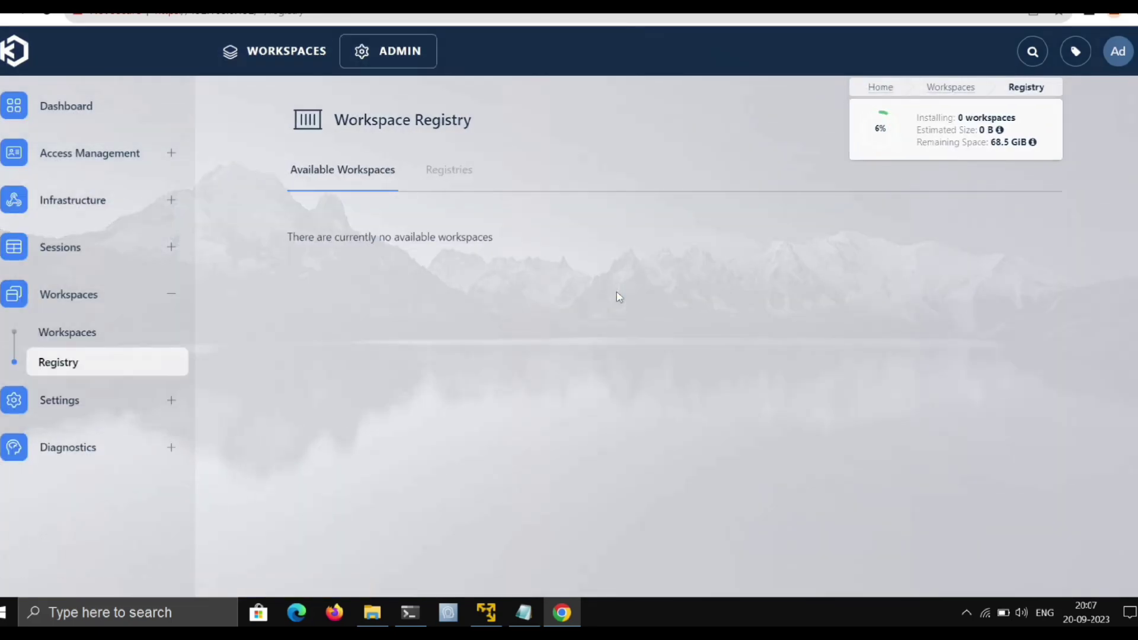
{"action": "scroll", "coordinate": [626, 435], "scroll_direction": "down", "scroll_amount": 13}
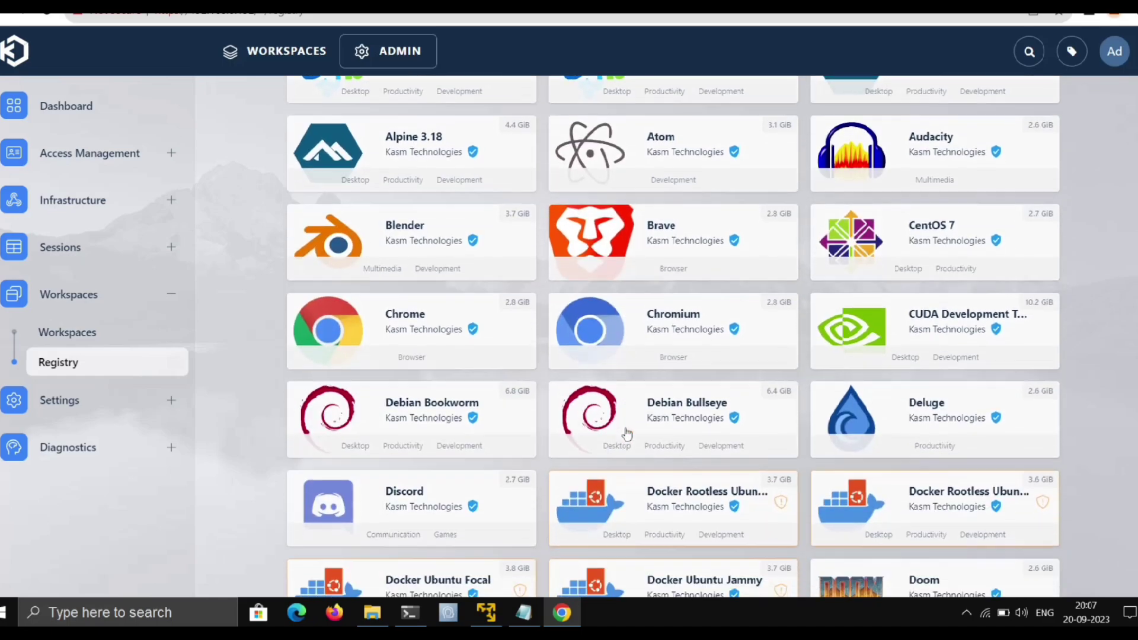
{"action": "scroll", "coordinate": [626, 434], "scroll_direction": "down", "scroll_amount": 5}
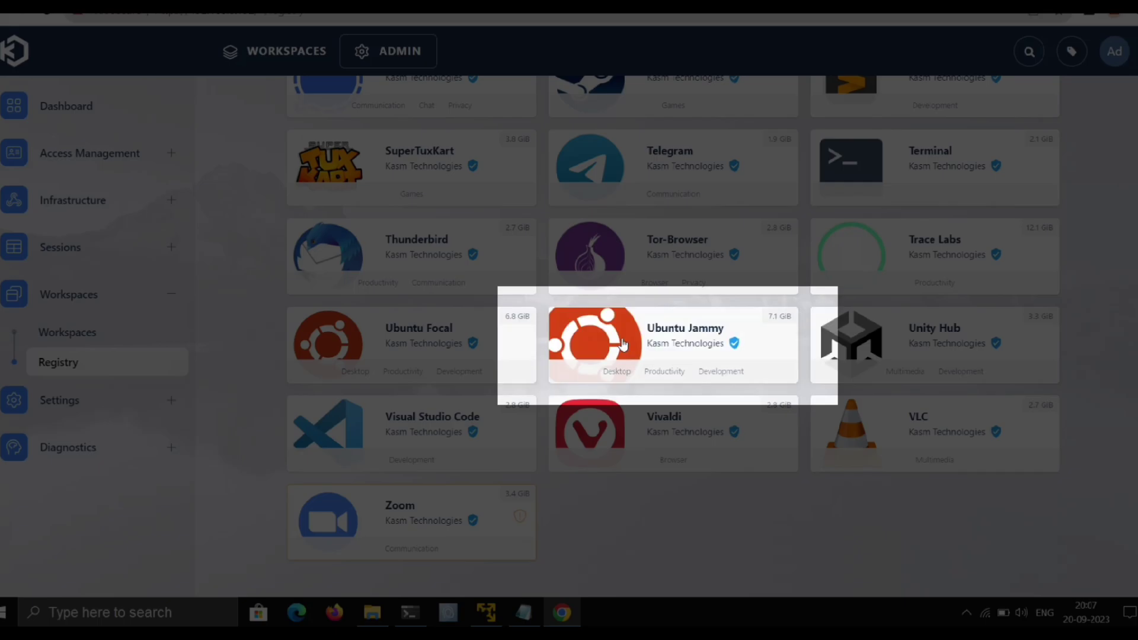
{"action": "left_click", "coordinate": [624, 344]}
{"action": "left_click", "coordinate": [750, 367]}
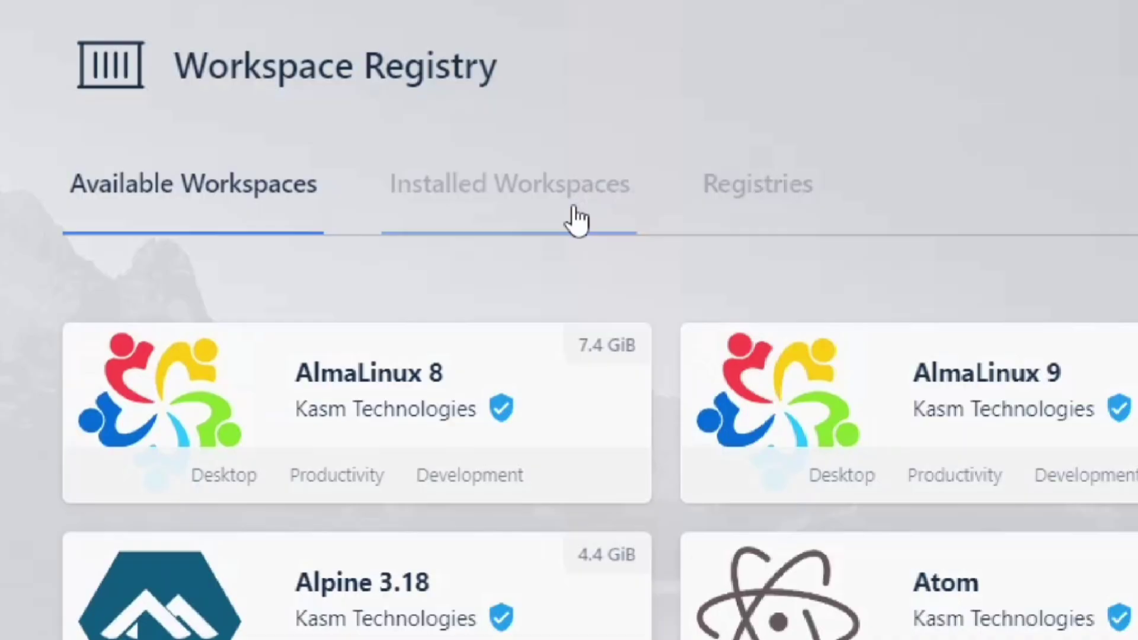
Step: Check Ubuntu Jammy's install progress under Installed Workspaces
{"action": "left_click", "coordinate": [577, 220]}
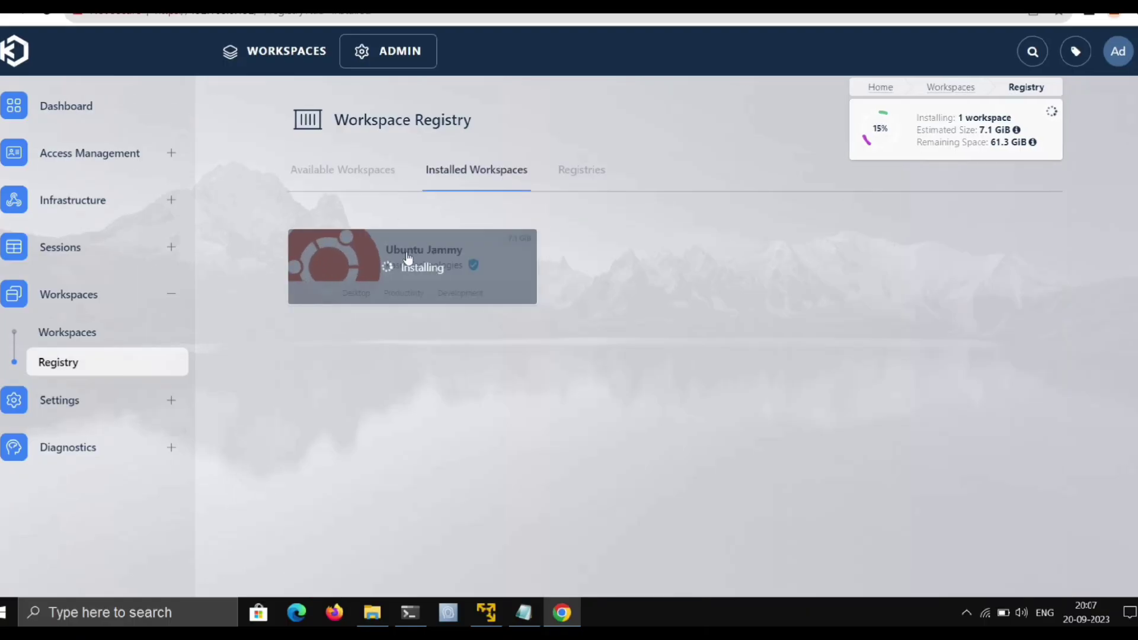
{"action": "left_click", "coordinate": [390, 173]}
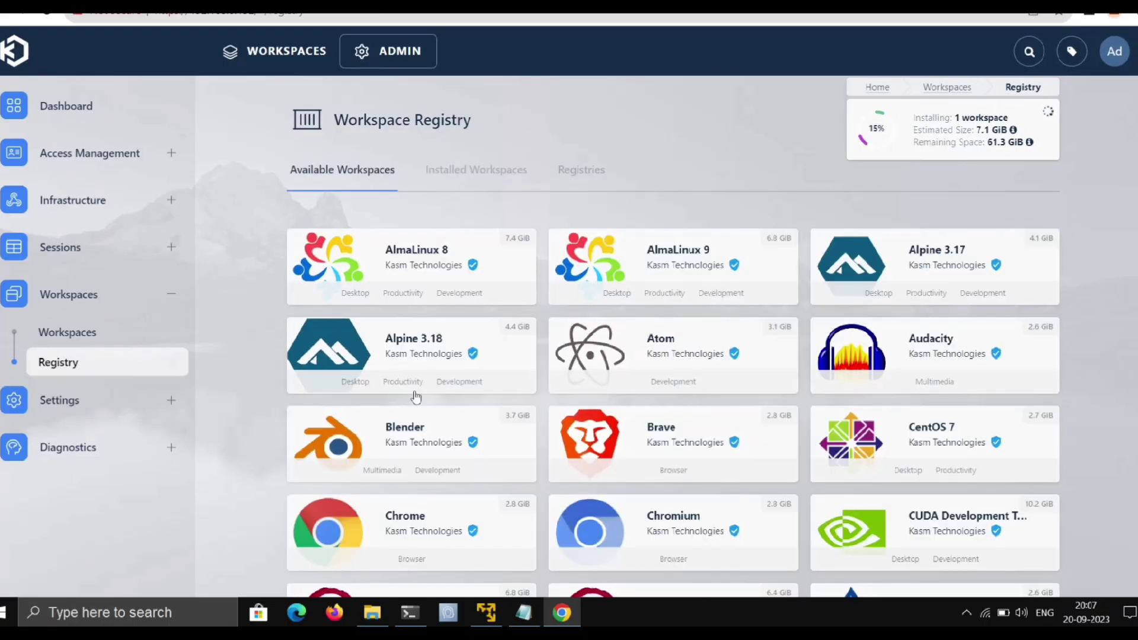
{"action": "left_click", "coordinate": [508, 186]}
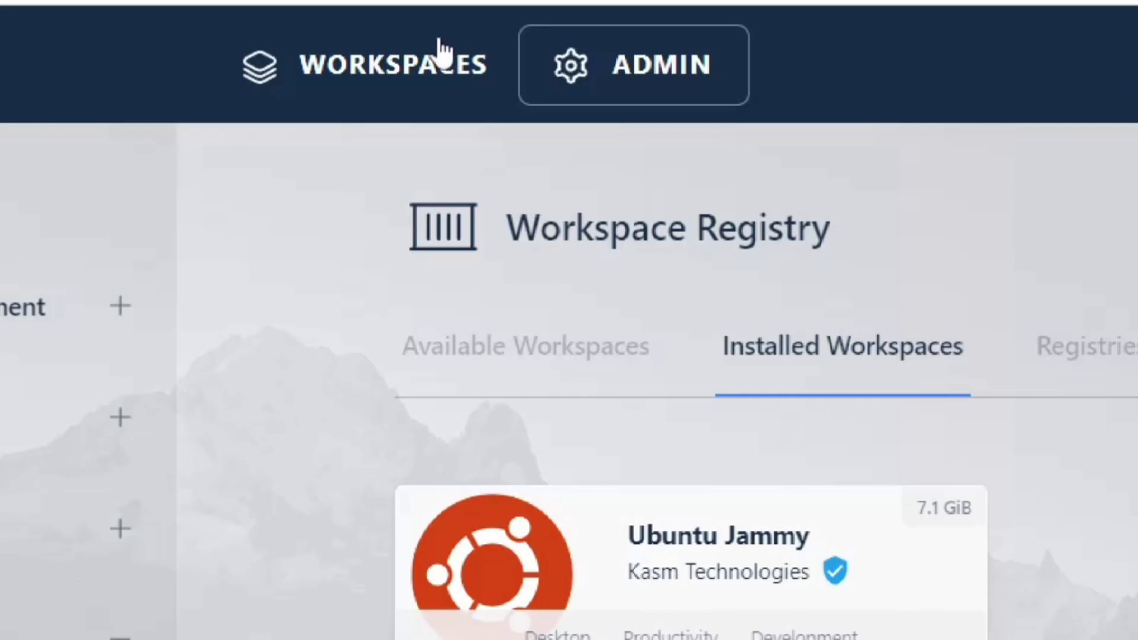
Step: Launch Ubuntu Jammy in a new tab and run sudo su in its terminal
{"action": "left_click", "coordinate": [314, 77]}
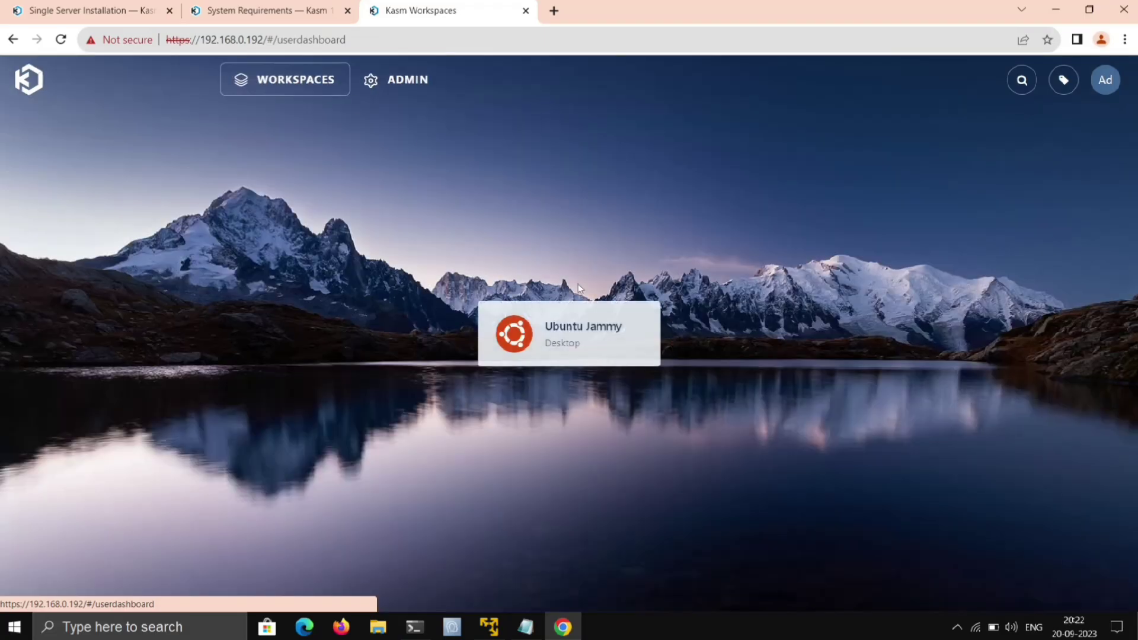
{"action": "left_click", "coordinate": [551, 333]}
{"action": "left_click", "coordinate": [560, 379]}
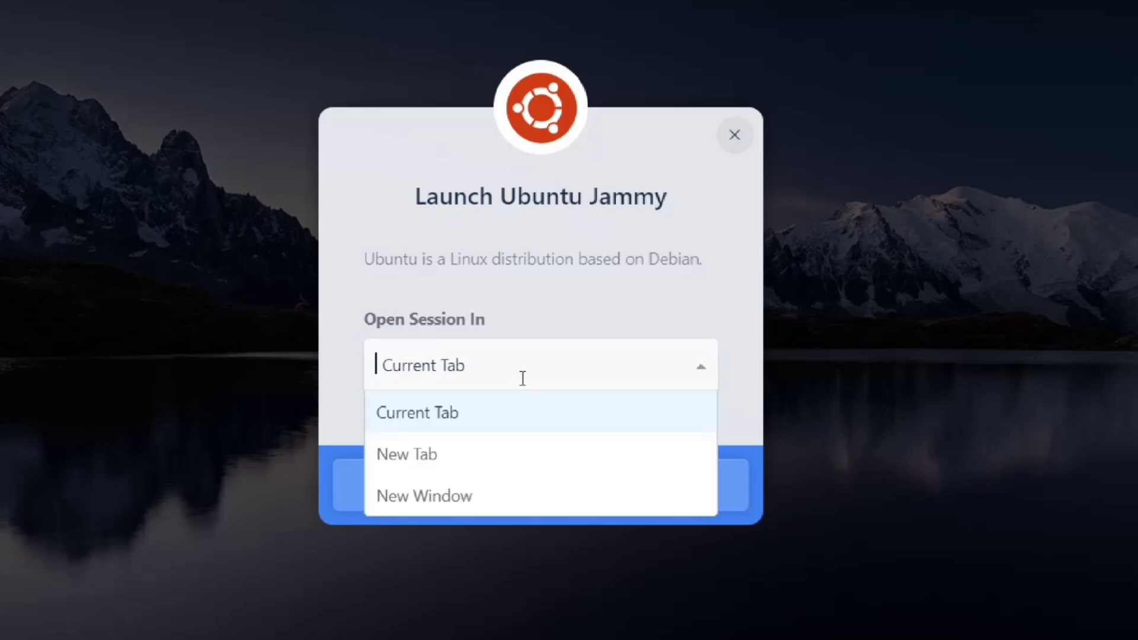
{"action": "left_click", "coordinate": [515, 451]}
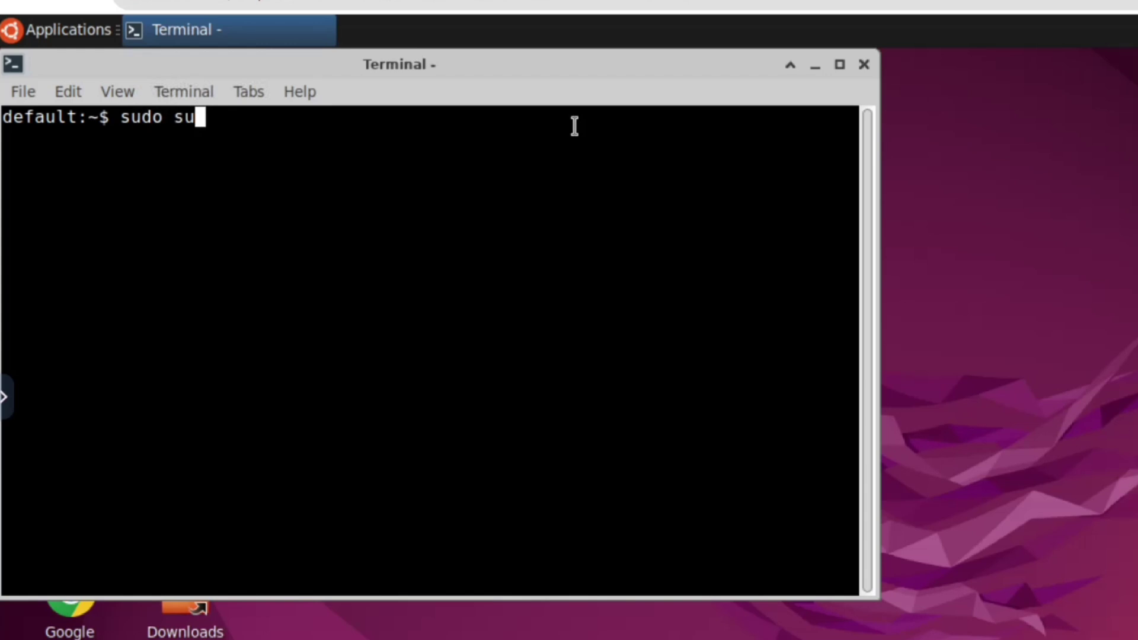
{"action": "key", "text": "Return"}
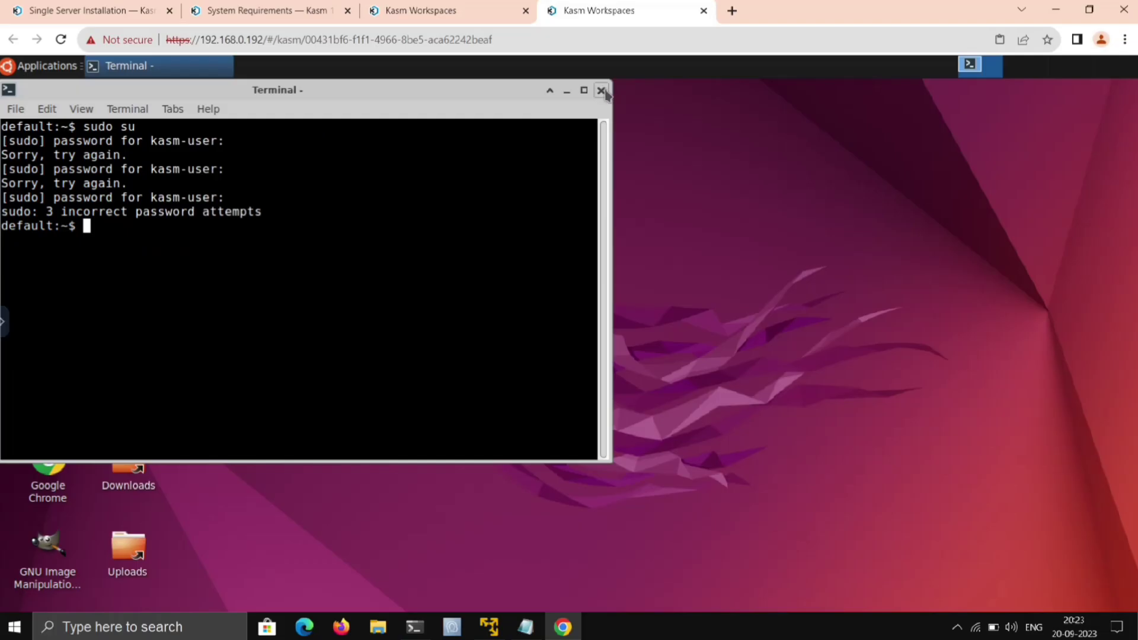
Step: Close the terminal and delete the running session from the control panel
{"action": "left_click", "coordinate": [601, 90]}
{"action": "left_click", "coordinate": [3, 321]}
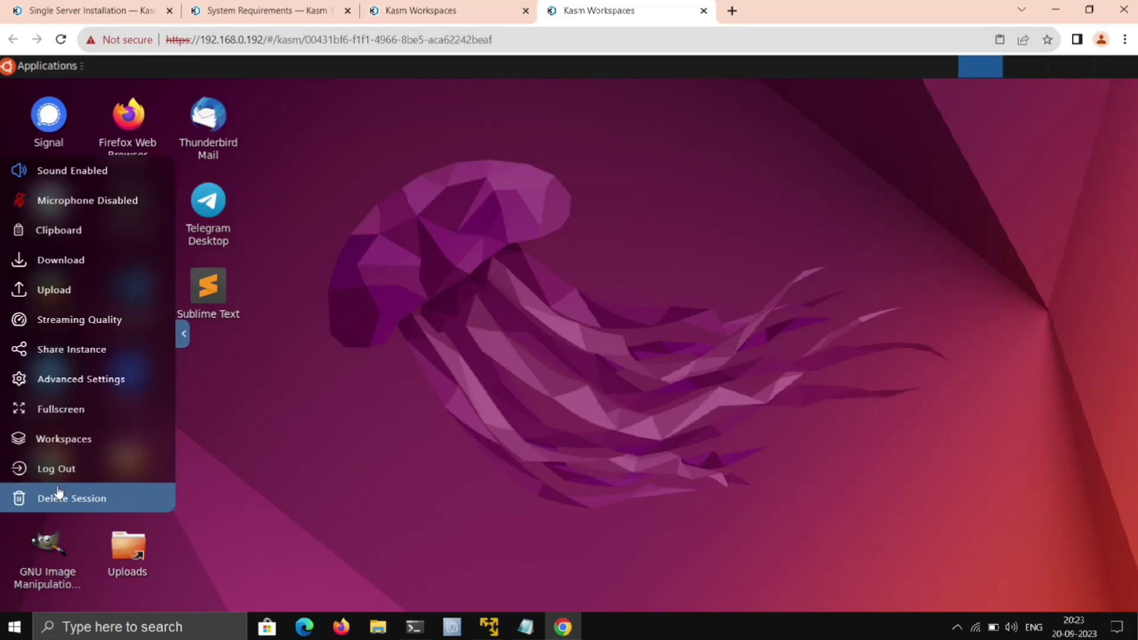
{"action": "left_click", "coordinate": [59, 492]}
{"action": "left_click", "coordinate": [531, 385]}
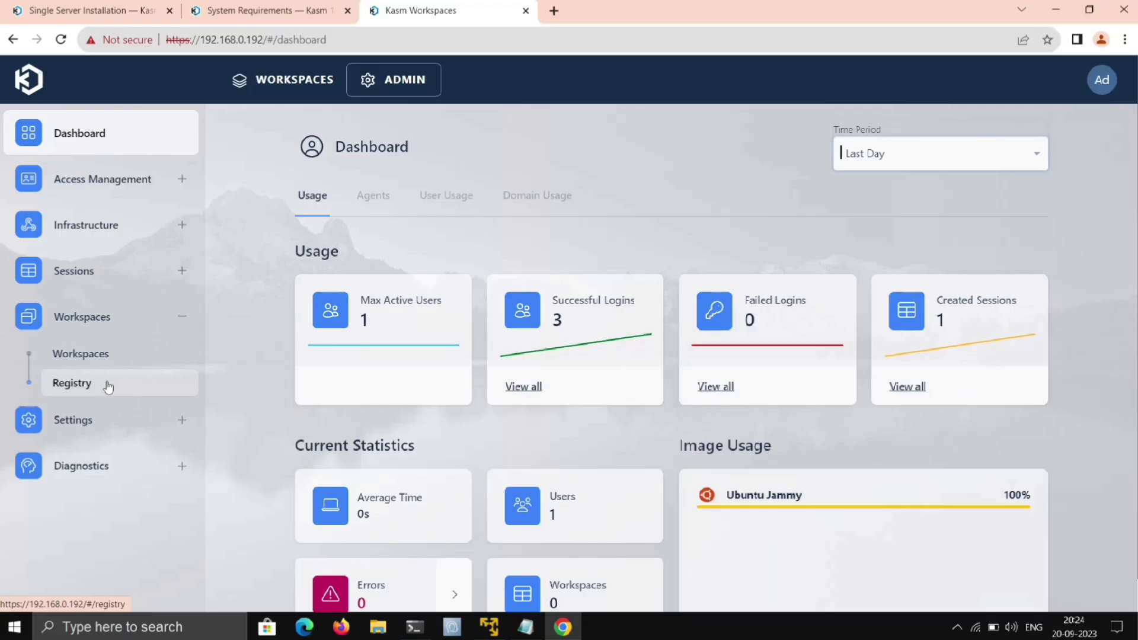
Step: Add hostname "kasm" and user "root" to Ubuntu Jammy's Docker Run Config Override and save
{"action": "left_click", "coordinate": [208, 374]}
{"action": "left_click", "coordinate": [507, 197]}
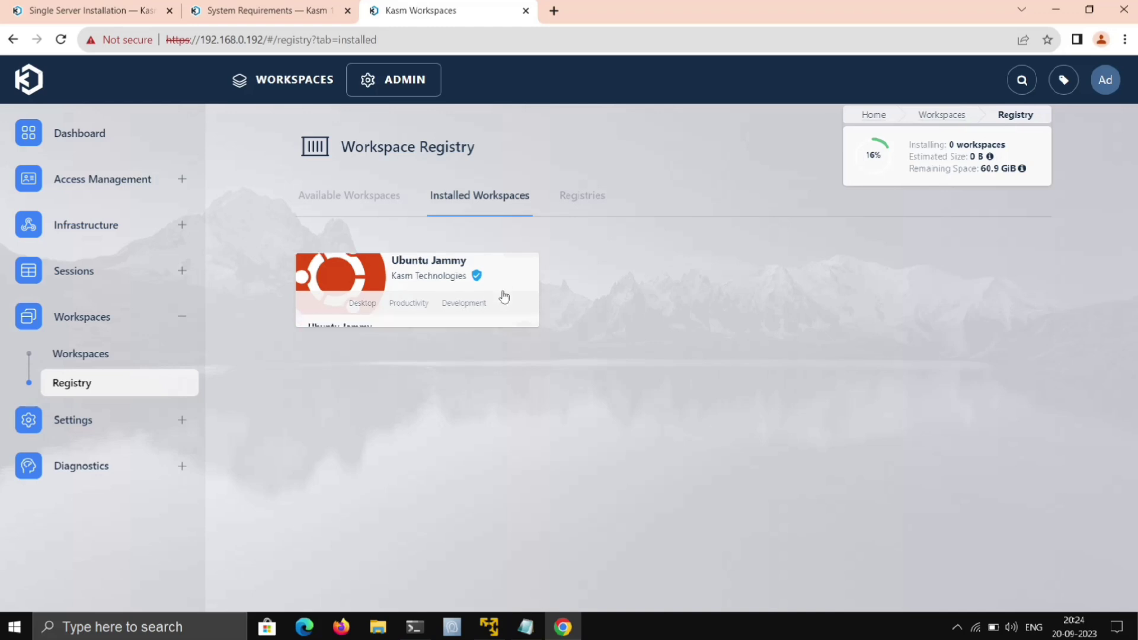
{"action": "left_click", "coordinate": [509, 311]}
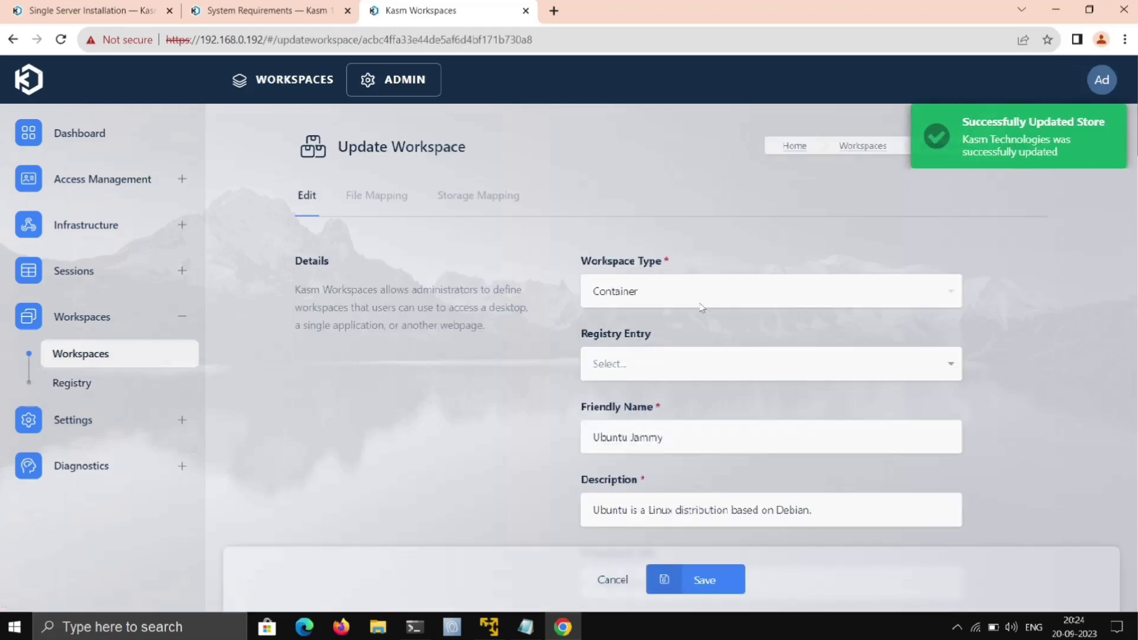
{"action": "scroll", "coordinate": [829, 255], "scroll_direction": "down", "scroll_amount": 10}
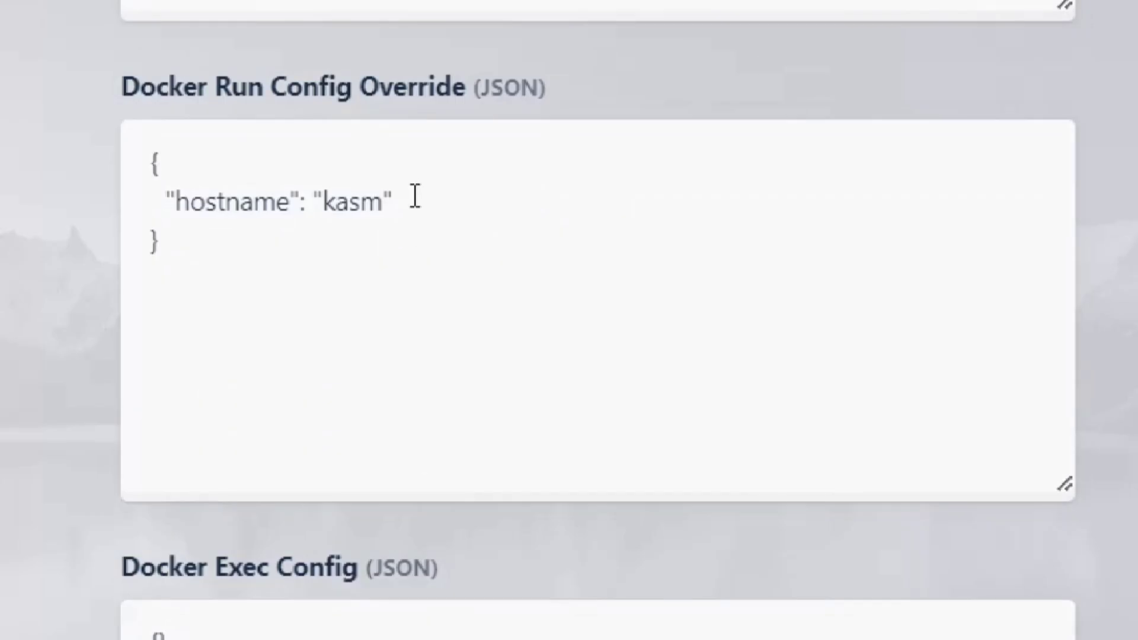
{"action": "left_click", "coordinate": [415, 196]}
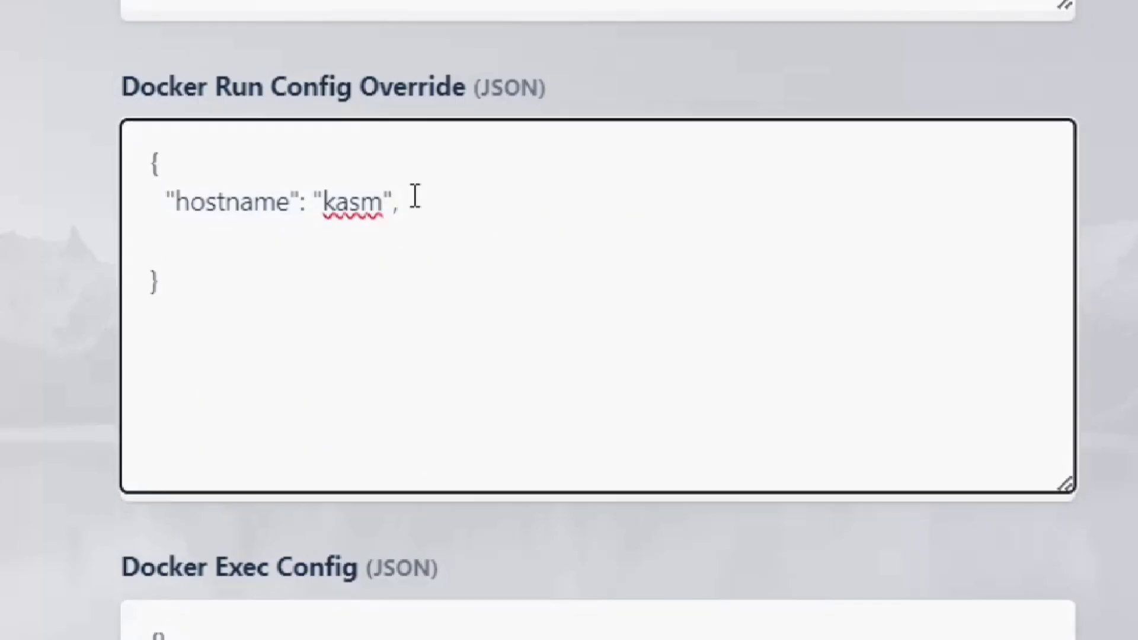
{"action": "key", "text": "Tab"}
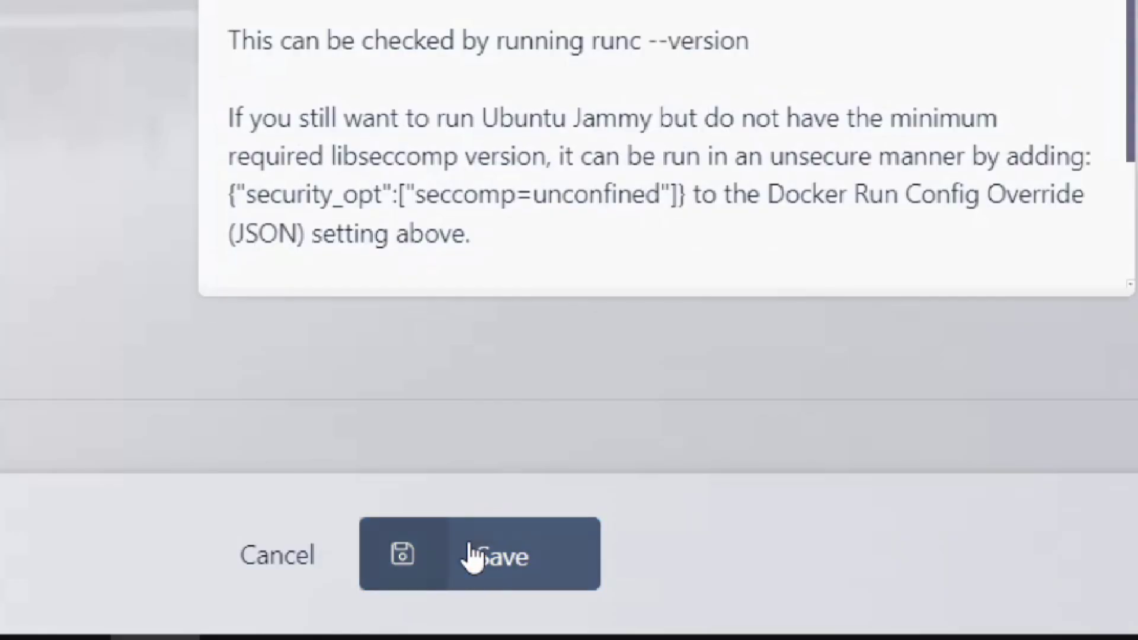
{"action": "left_click", "coordinate": [473, 564]}
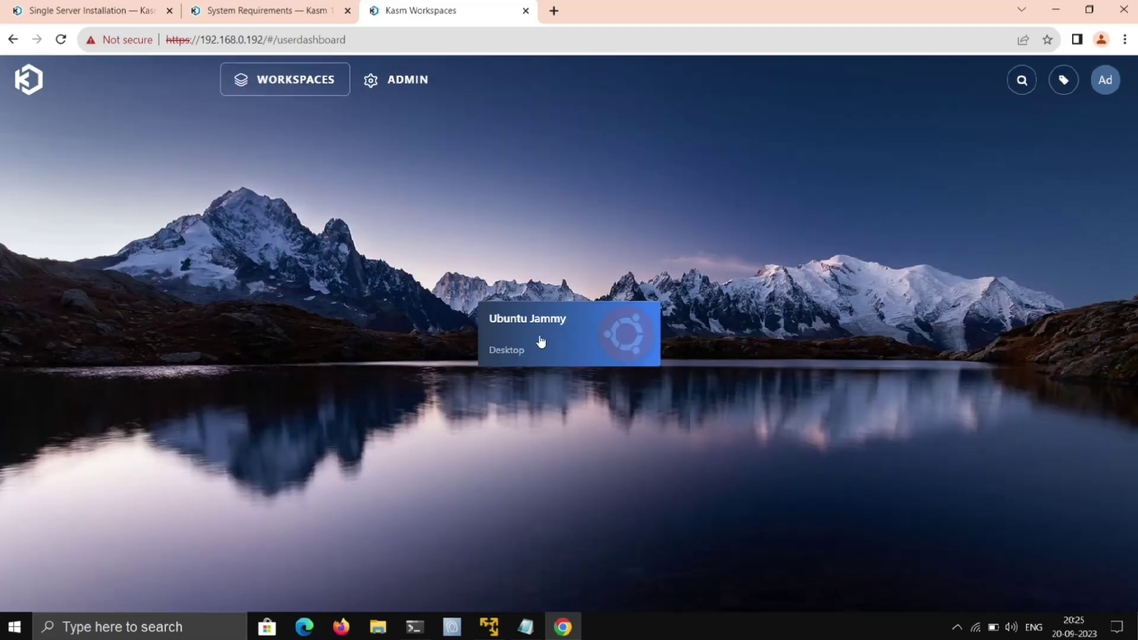
Step: Launch a new Ubuntu Jammy session in a new tab and open Terminal Emulator
{"action": "left_click", "coordinate": [538, 341]}
{"action": "left_click", "coordinate": [570, 447]}
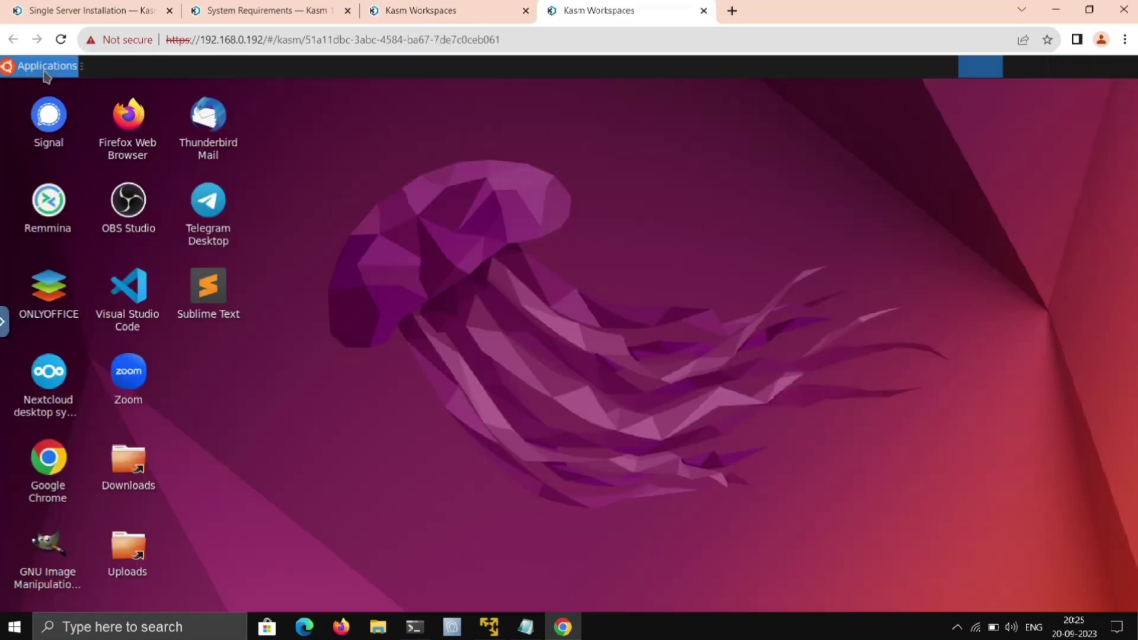
{"action": "left_click", "coordinate": [51, 66]}
{"action": "left_click", "coordinate": [51, 109]}
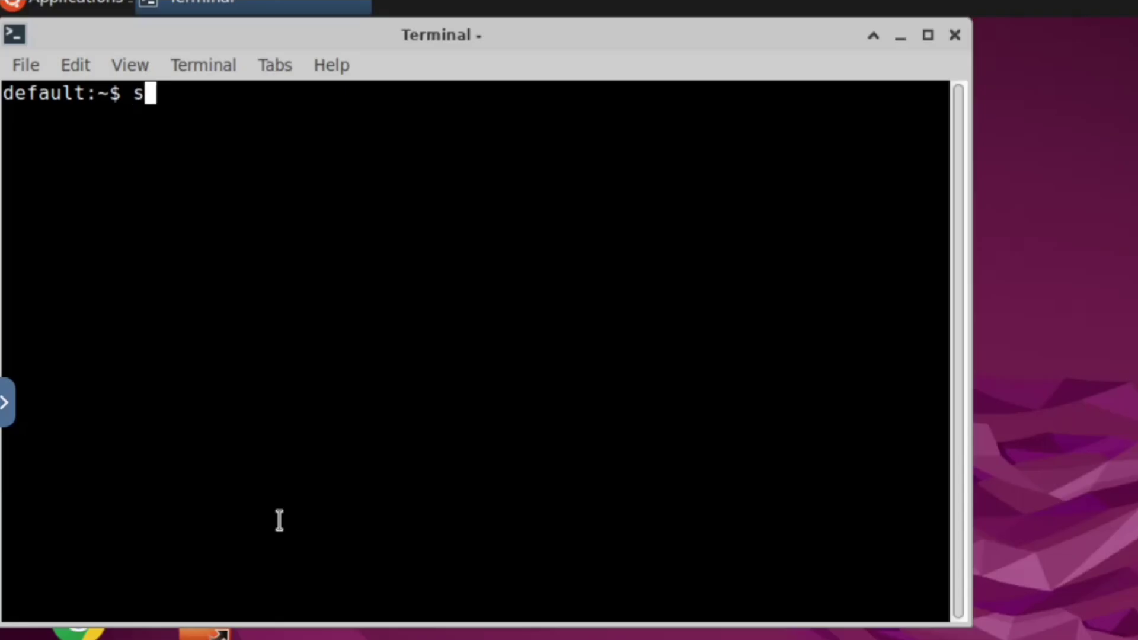
Step: Become root with sudo su and change to root's home directory with cd
{"action": "type", "text": "sudo su"}
{"action": "key", "text": "Return"}
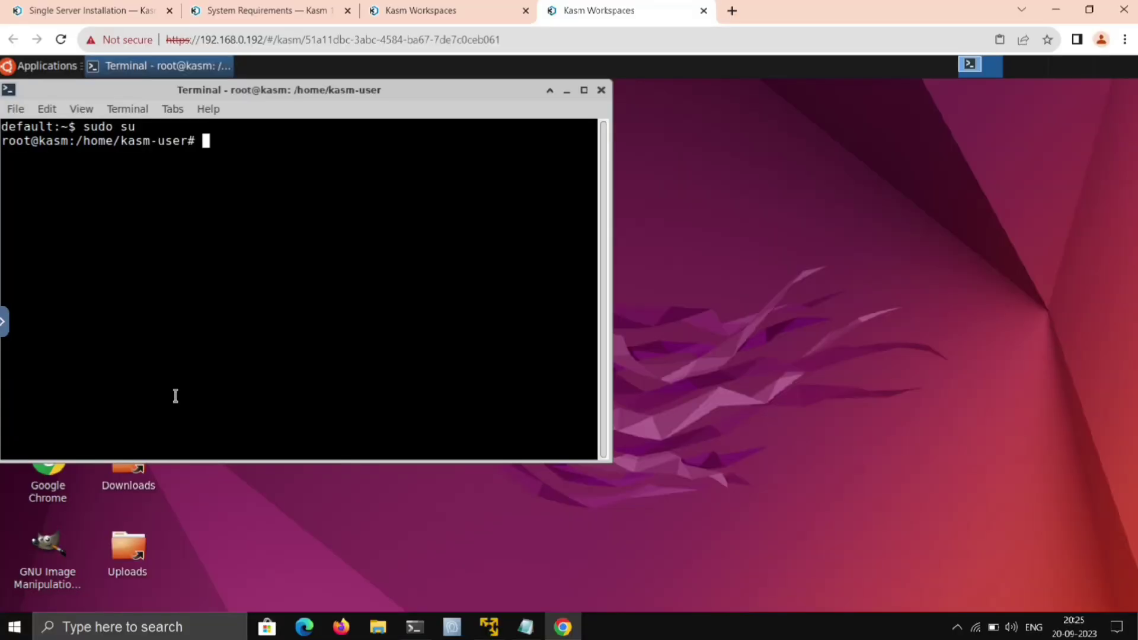
{"action": "type", "text": "cd"}
{"action": "key", "text": "Return"}
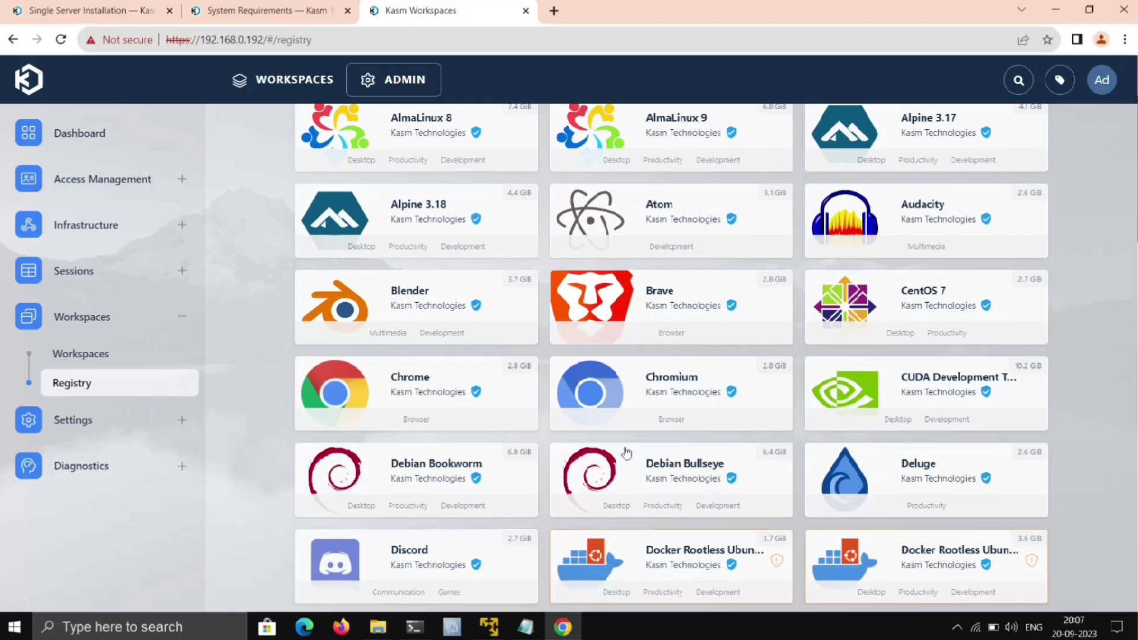
Step: Scroll through the registry's available workspace images, including Brave
{"action": "scroll", "coordinate": [626, 454], "scroll_direction": "down", "scroll_amount": 9}
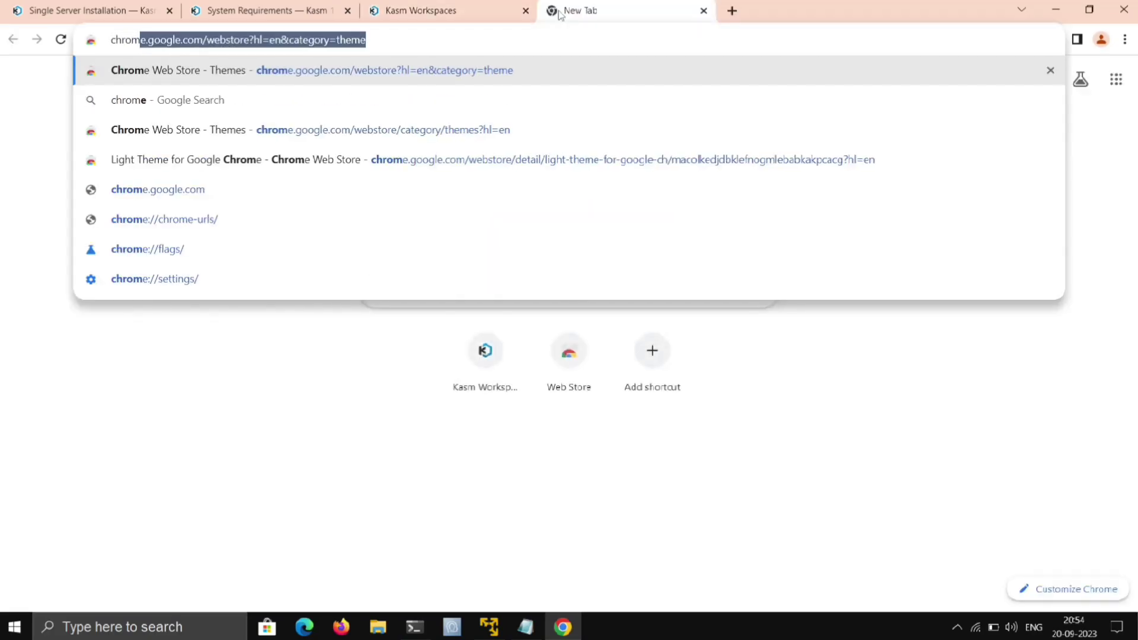
Step: Search for the Chrome Web Store and open the 'Kasm - Open In Isolation' extension page
{"action": "type", "text": "e web st"}
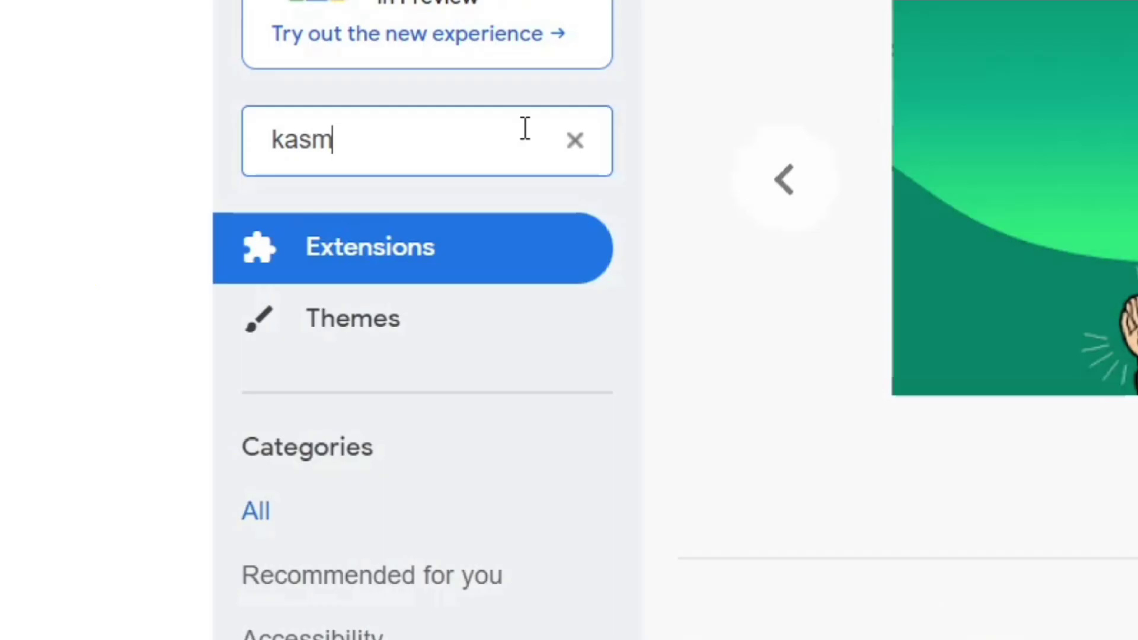
{"action": "key", "text": "Return"}
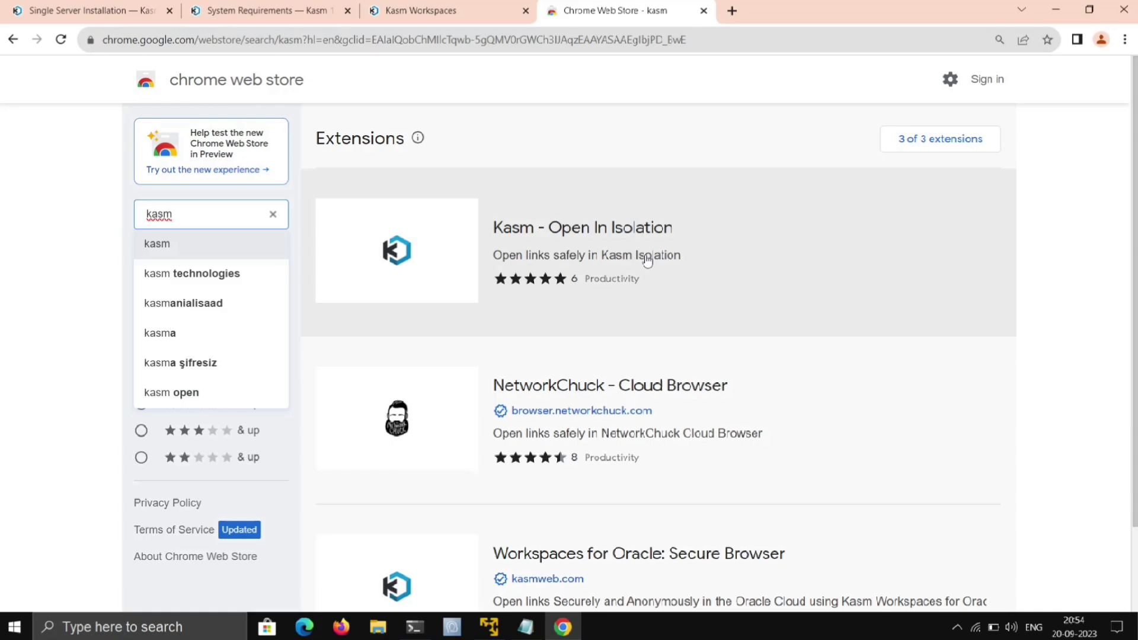
{"action": "left_click", "coordinate": [647, 261]}
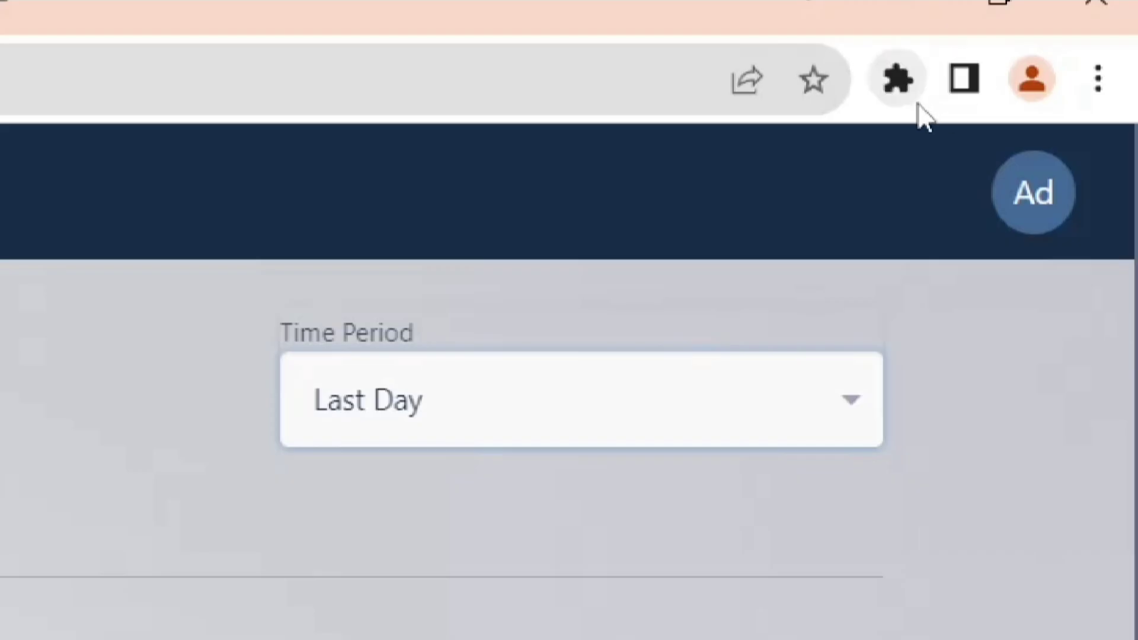
{"action": "left_click", "coordinate": [1055, 40]}
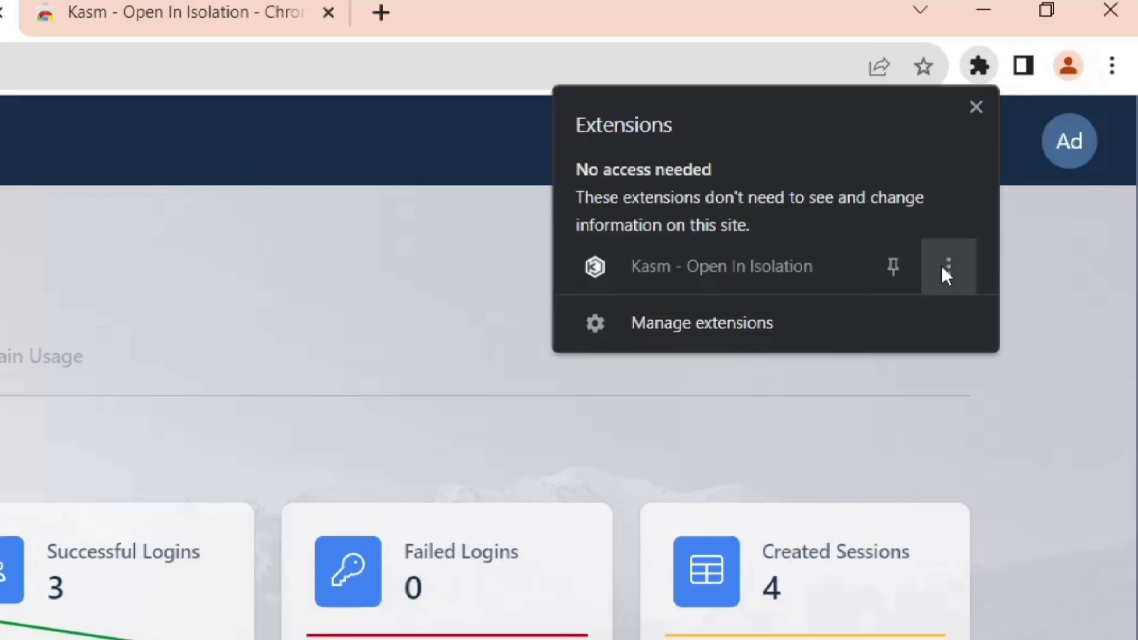
{"action": "left_click", "coordinate": [842, 380]}
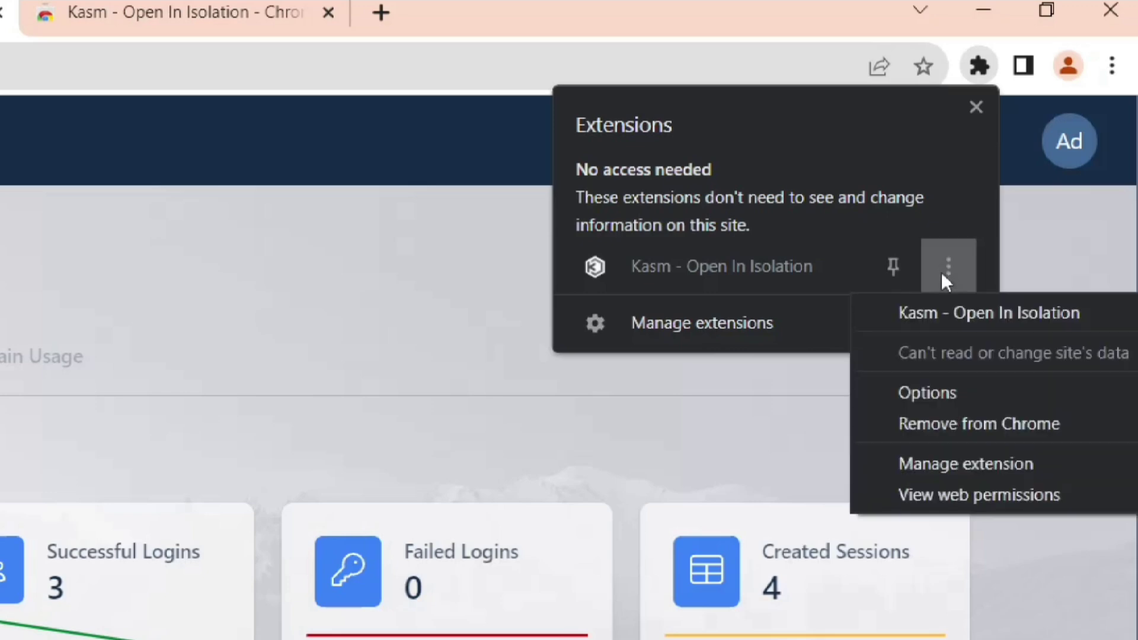
{"action": "left_click", "coordinate": [958, 394]}
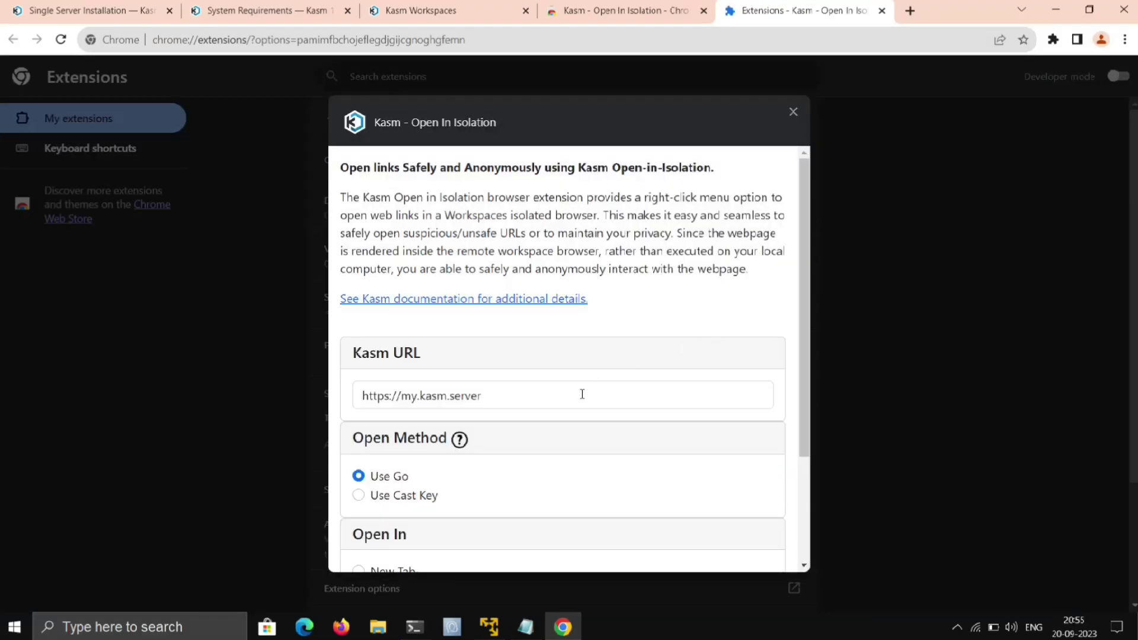
{"action": "left_click", "coordinate": [582, 394]}
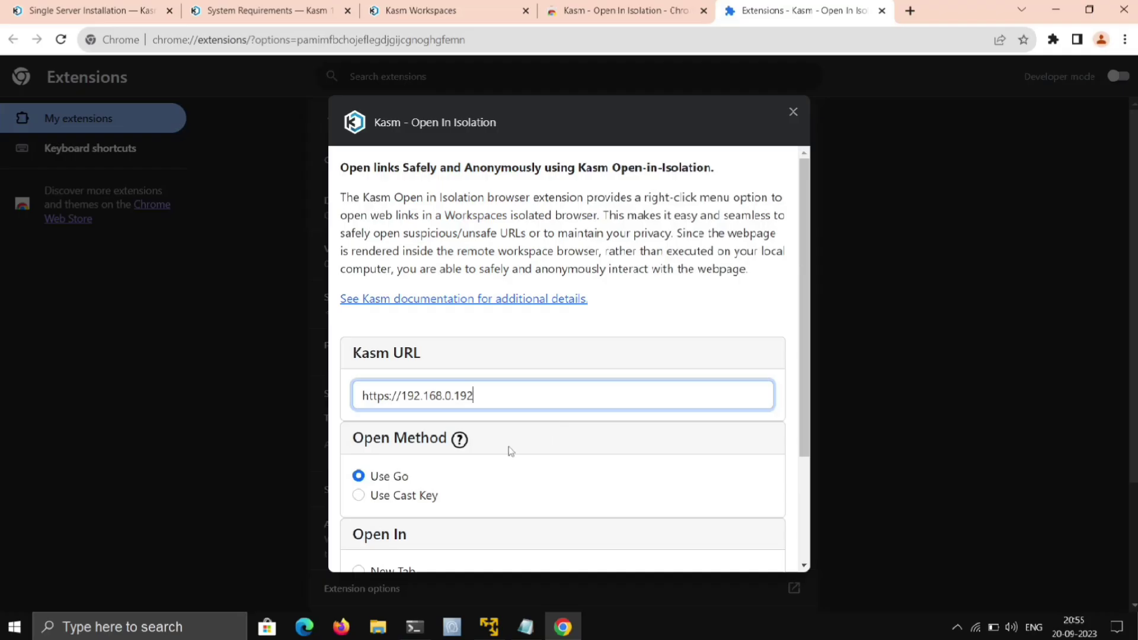
{"action": "scroll", "coordinate": [517, 440], "scroll_direction": "down", "scroll_amount": 3}
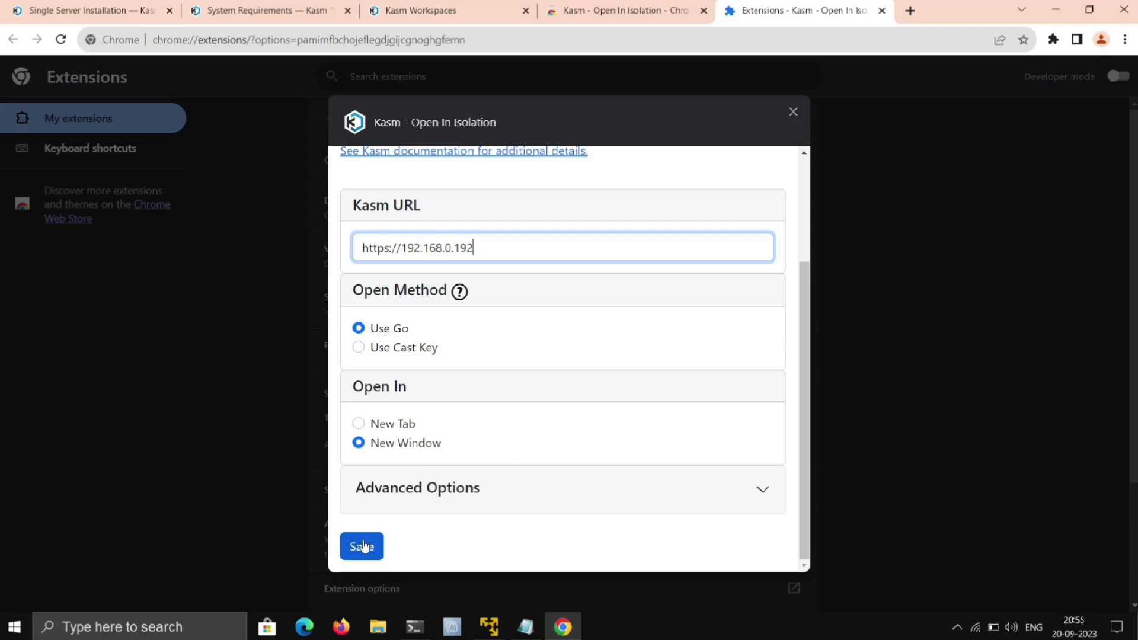
{"action": "left_click", "coordinate": [359, 423]}
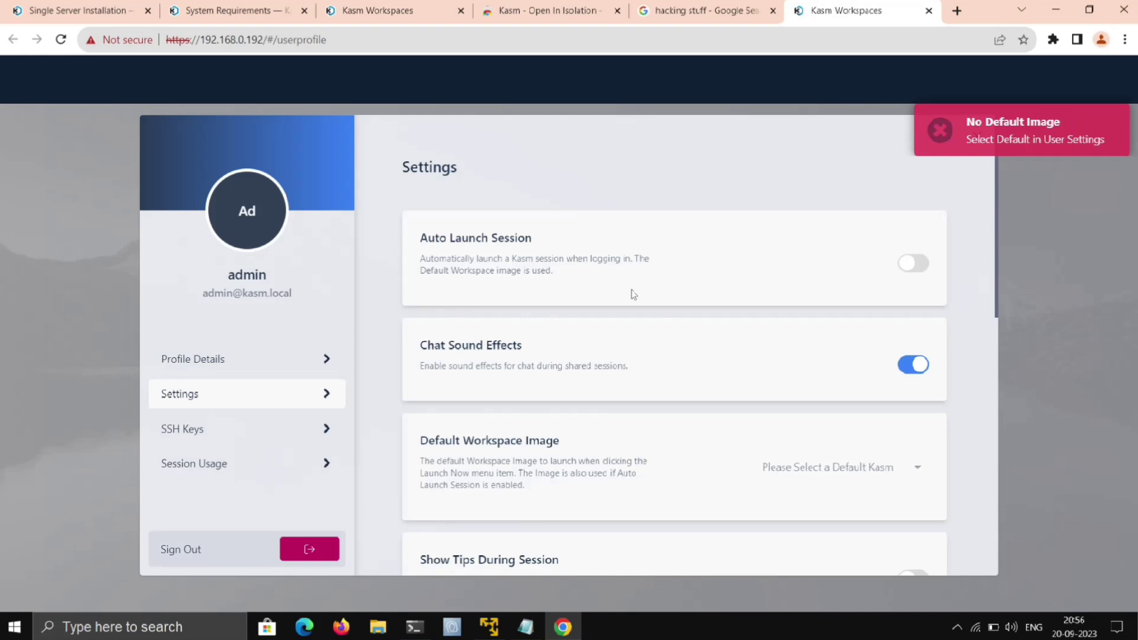
Step: Look at the Default Workspace Image choices in user Settings and close the list without picking one
{"action": "scroll", "coordinate": [634, 295], "scroll_direction": "down", "scroll_amount": 5}
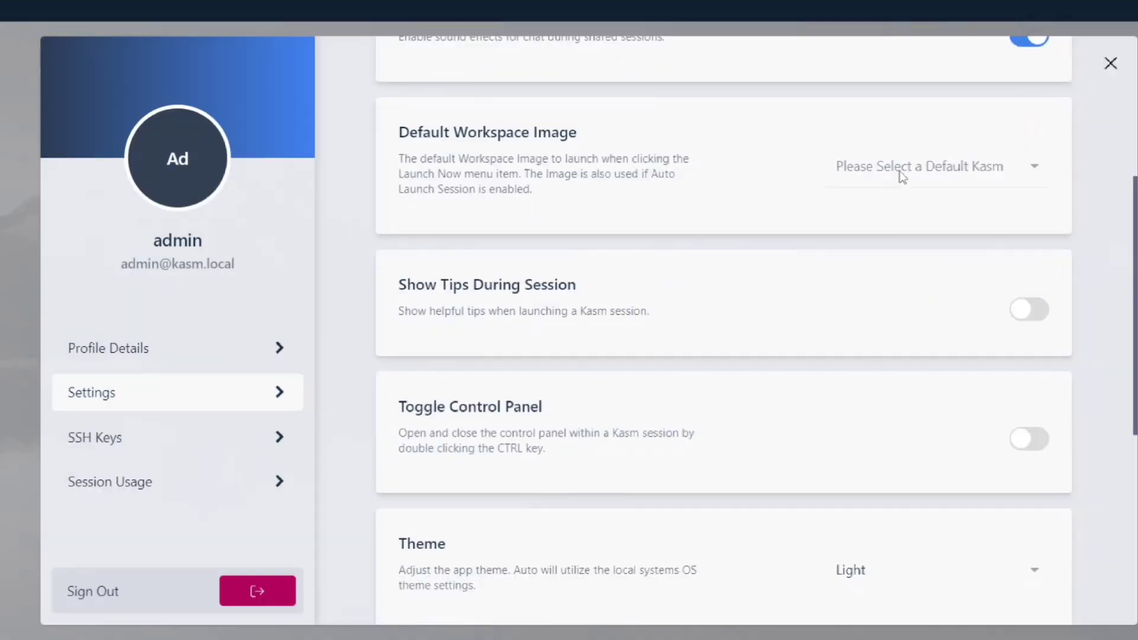
{"action": "left_click", "coordinate": [812, 220]}
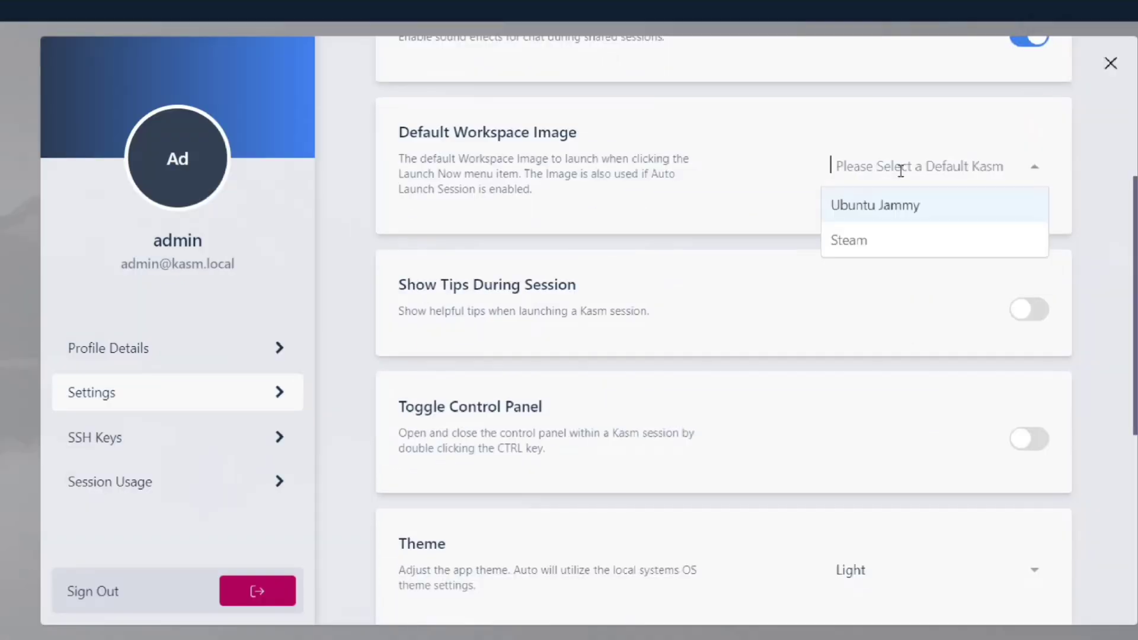
{"action": "left_click", "coordinate": [807, 167]}
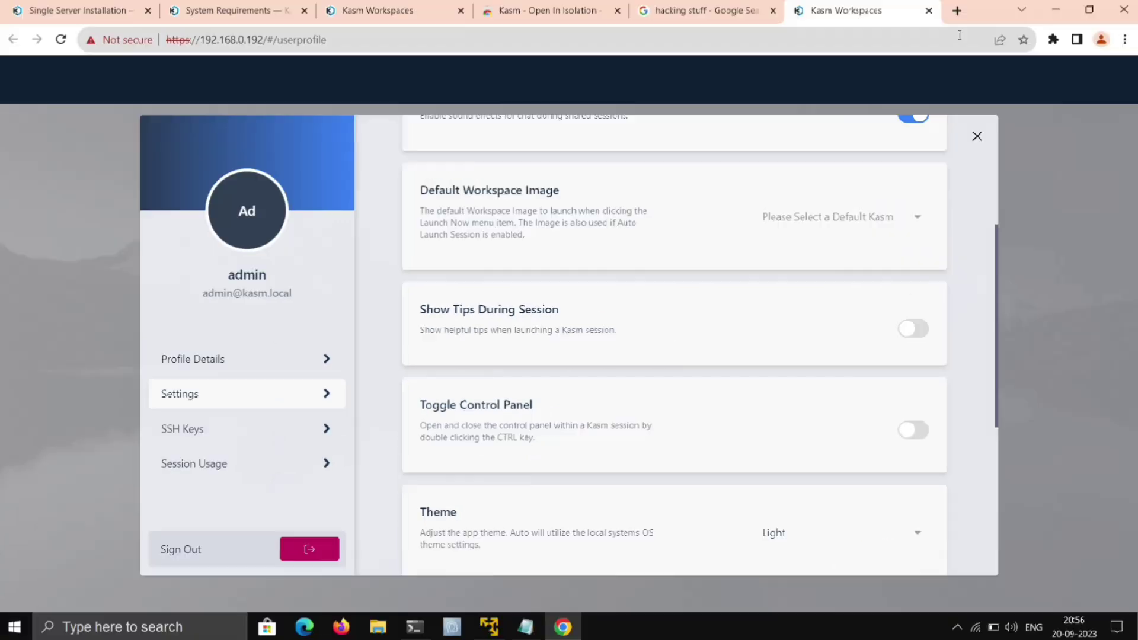
Step: Close user Settings, find the Brave card in the Workspaces Registry and install it
{"action": "left_click", "coordinate": [132, 315]}
{"action": "left_click", "coordinate": [132, 315]}
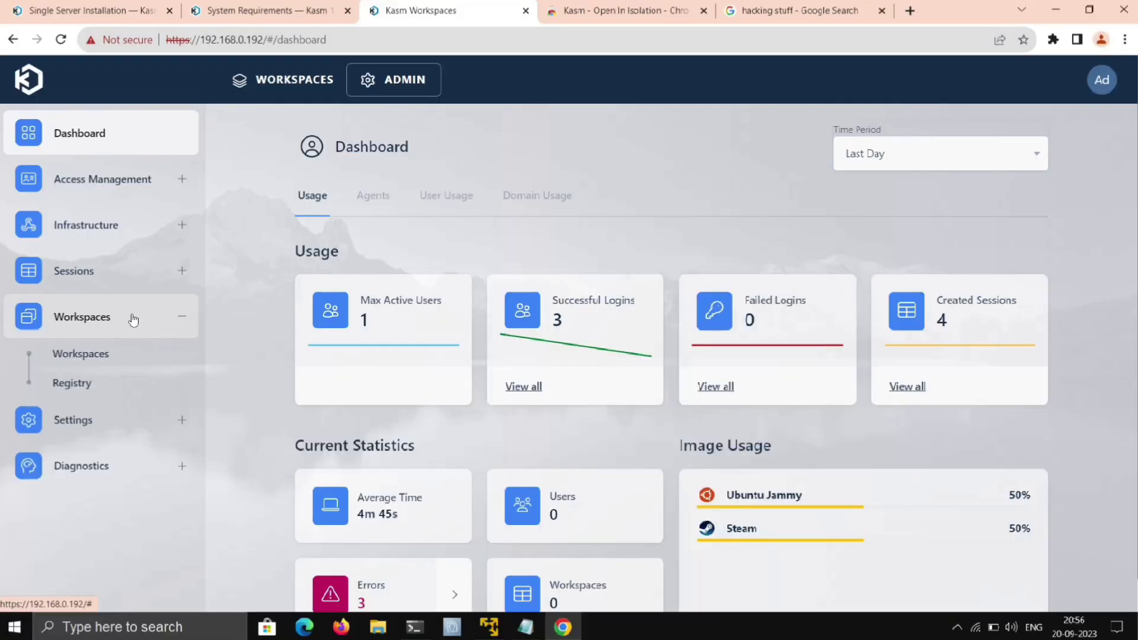
{"action": "left_click", "coordinate": [121, 382]}
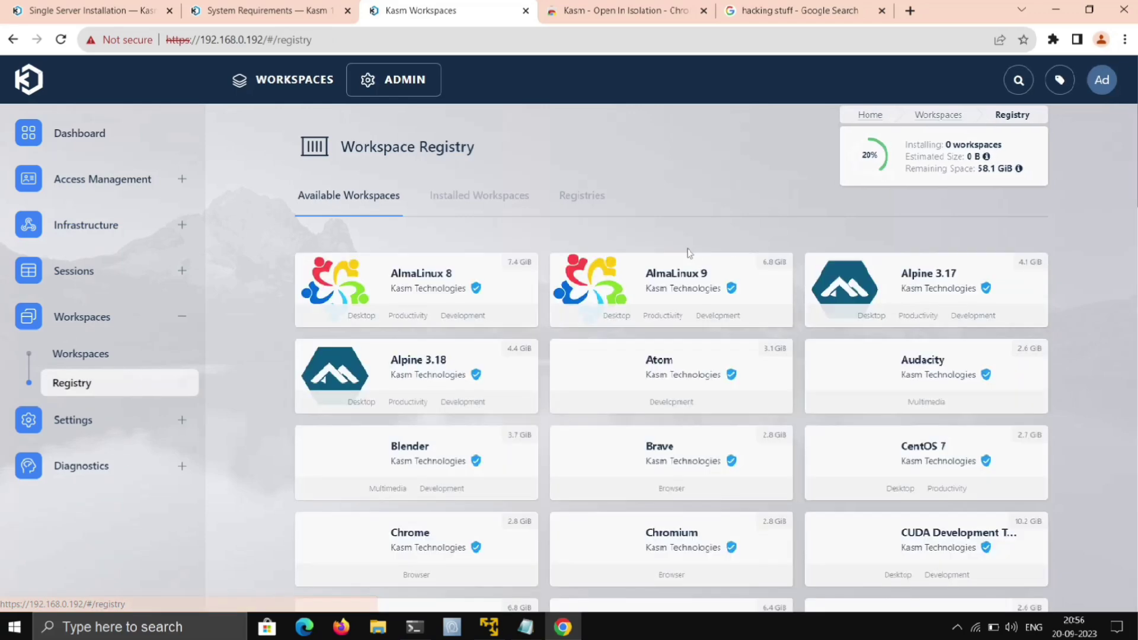
{"action": "scroll", "coordinate": [649, 348], "scroll_direction": "down", "scroll_amount": 2}
{"action": "scroll", "coordinate": [649, 349], "scroll_direction": "down", "scroll_amount": 3}
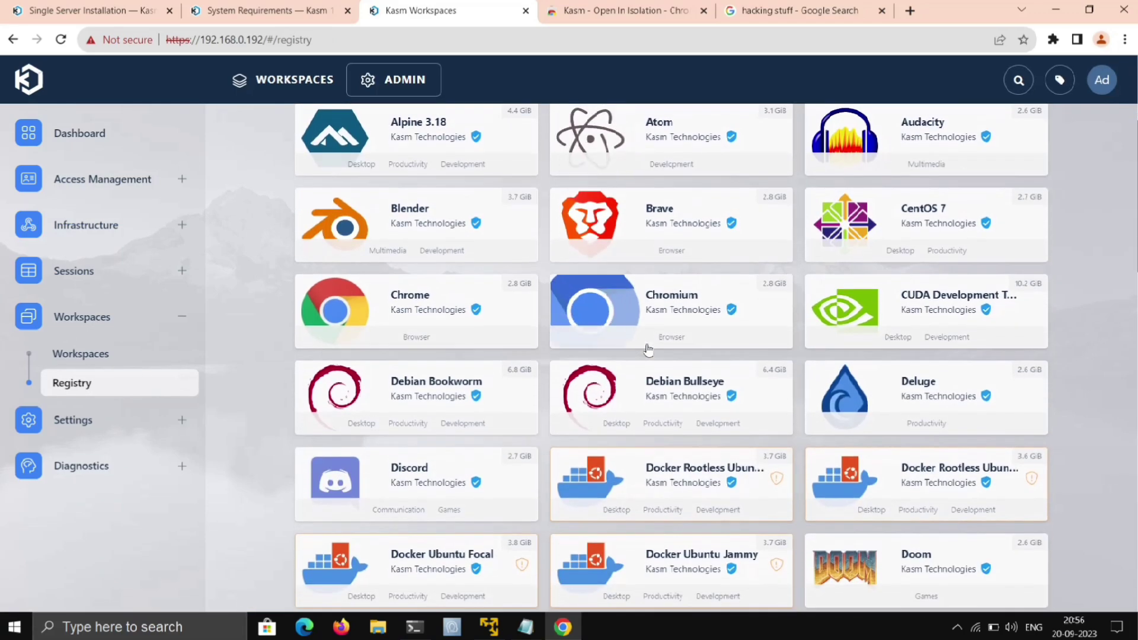
{"action": "scroll", "coordinate": [649, 349], "scroll_direction": "down", "scroll_amount": 1}
{"action": "scroll", "coordinate": [649, 350], "scroll_direction": "up", "scroll_amount": 2}
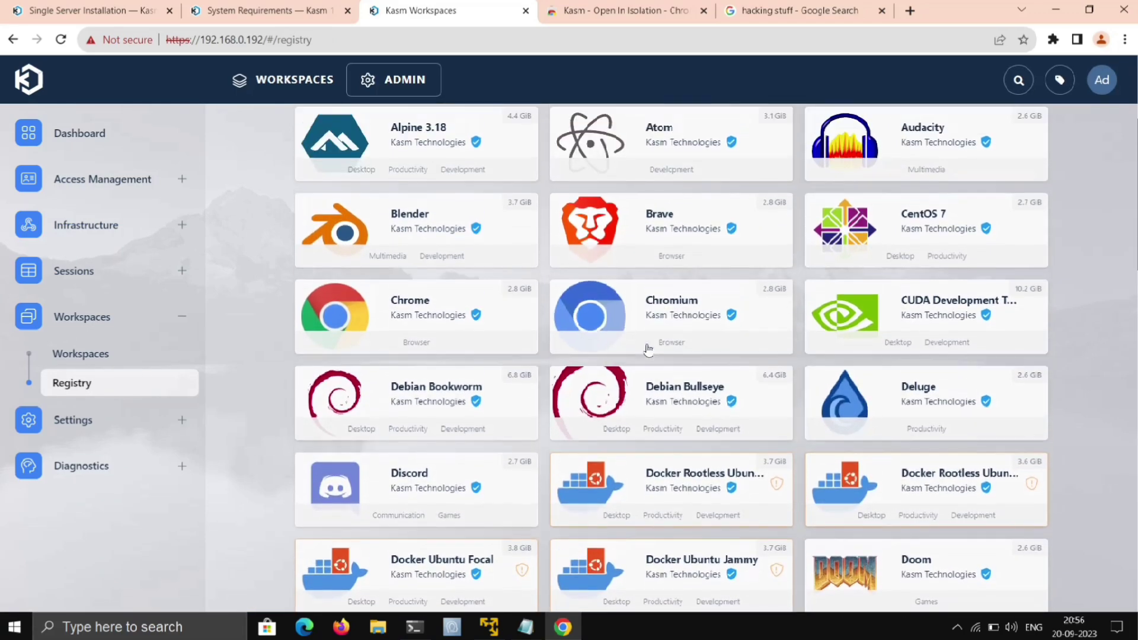
{"action": "left_click", "coordinate": [673, 260]}
{"action": "left_click", "coordinate": [757, 254]}
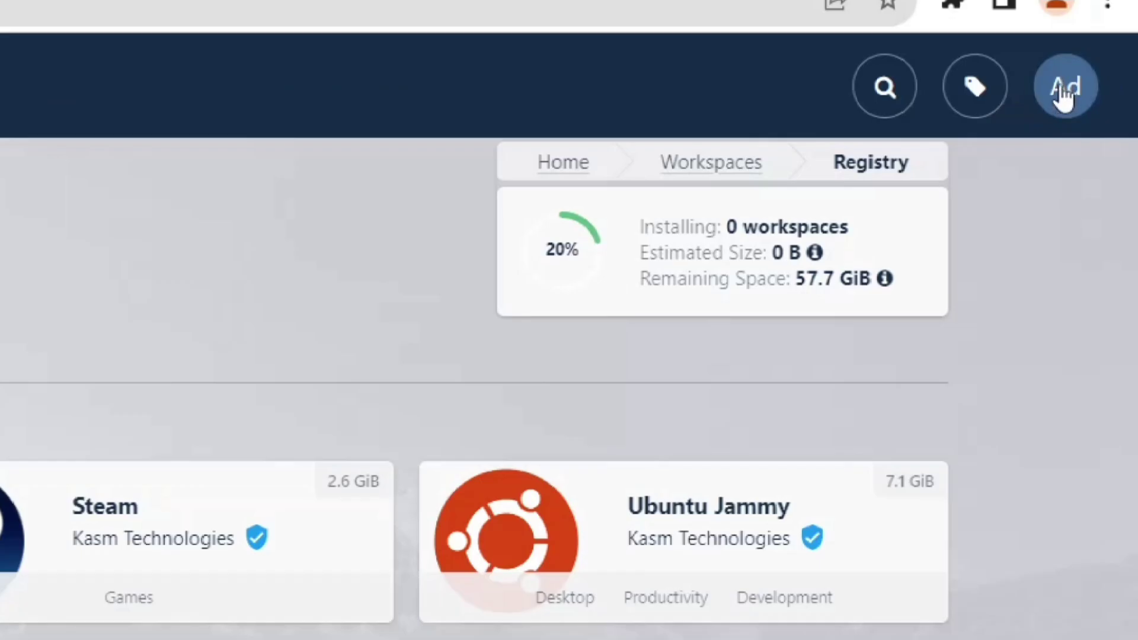
Step: Choose Brave as Default Workspace Image in profile Settings, then open the penetration testing link in Kasm
{"action": "left_click", "coordinate": [1066, 95]}
{"action": "left_click", "coordinate": [292, 401]}
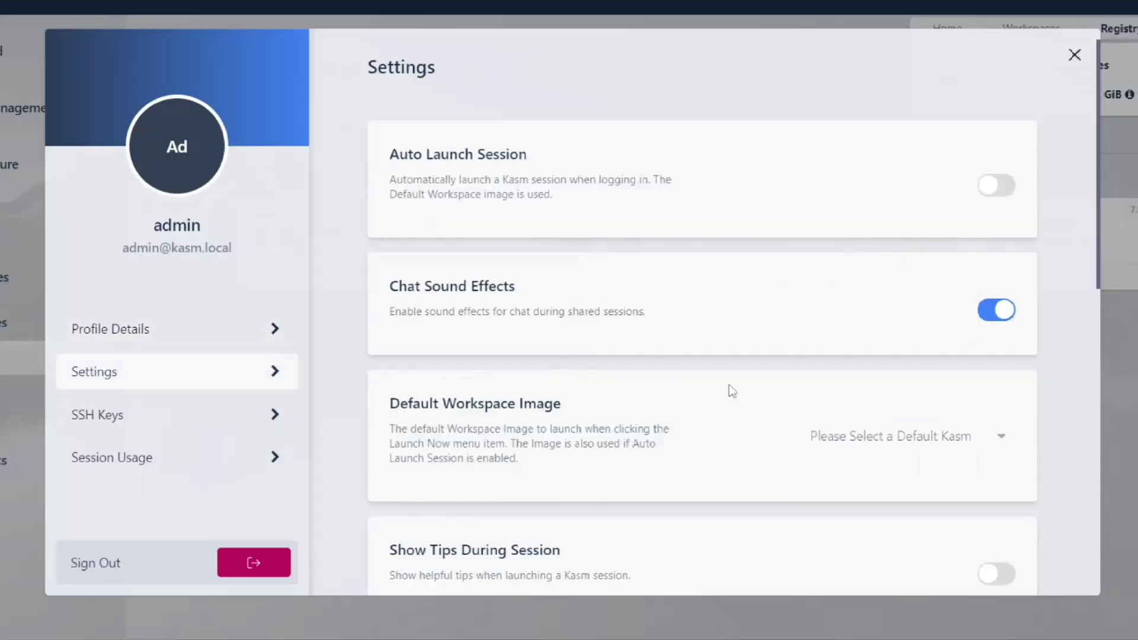
{"action": "scroll", "coordinate": [732, 392], "scroll_direction": "down", "scroll_amount": 3}
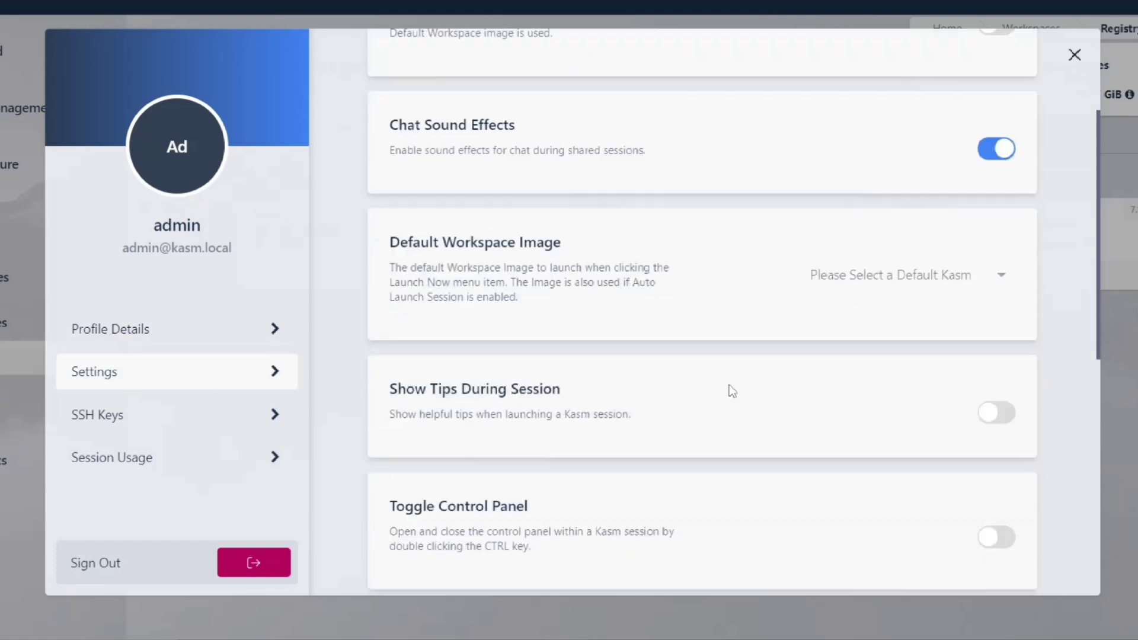
{"action": "left_click", "coordinate": [980, 278]}
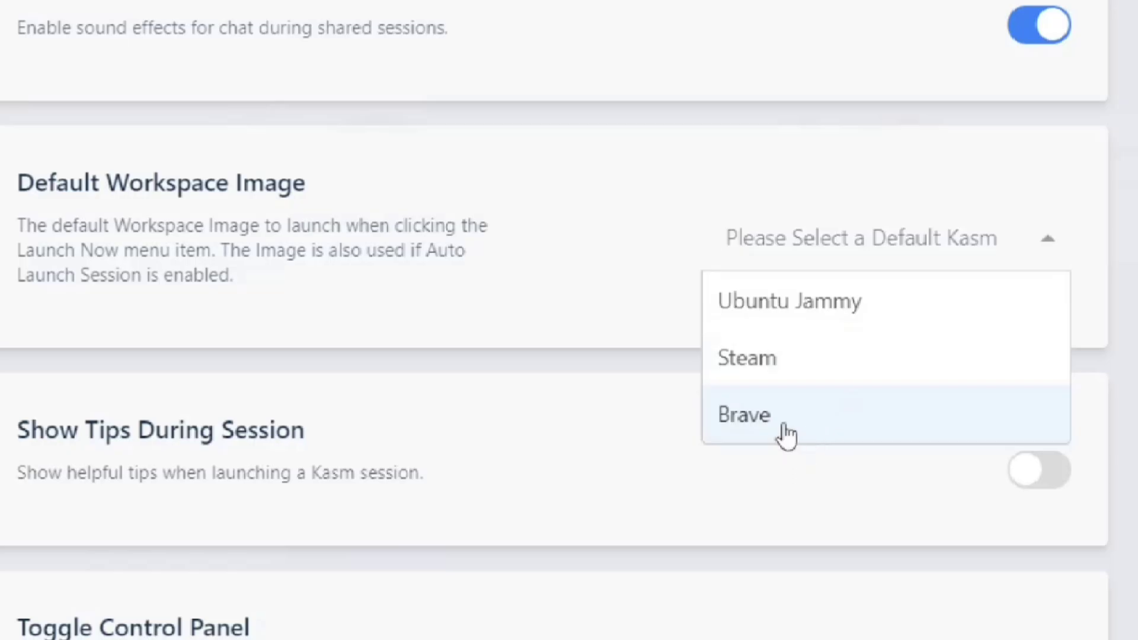
{"action": "left_click", "coordinate": [788, 435]}
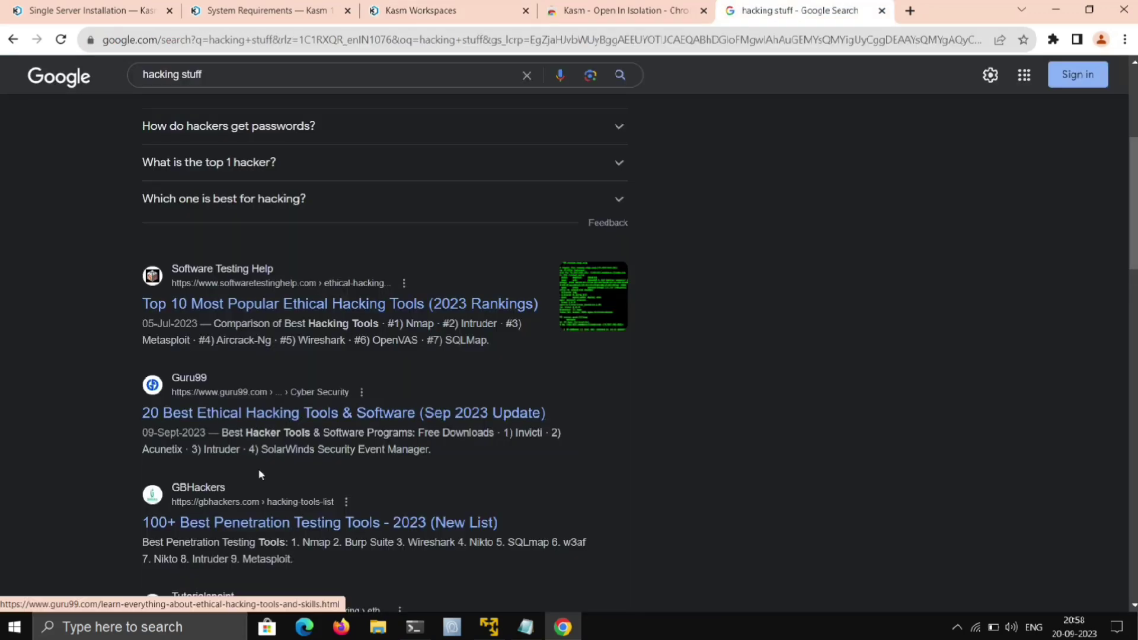
{"action": "right_click", "coordinate": [267, 517]}
{"action": "left_click", "coordinate": [329, 484]}
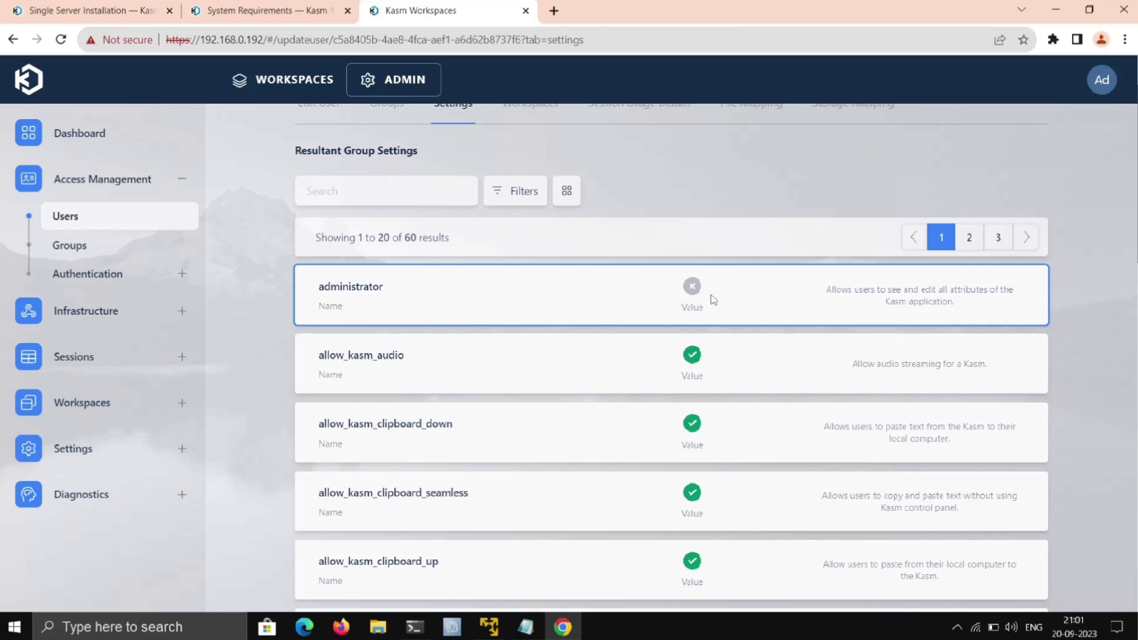
Step: Scroll through the admin's settings, then go to Settings > Web Filter in the sidebar
{"action": "scroll", "coordinate": [714, 300], "scroll_direction": "down", "scroll_amount": 8}
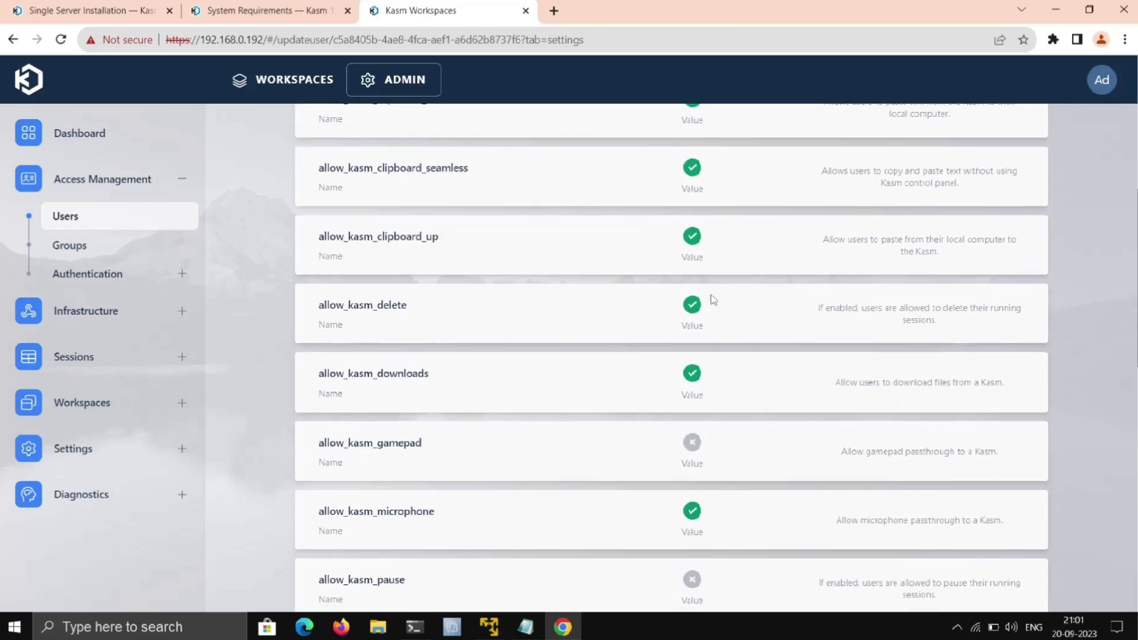
{"action": "scroll", "coordinate": [713, 300], "scroll_direction": "down", "scroll_amount": 10}
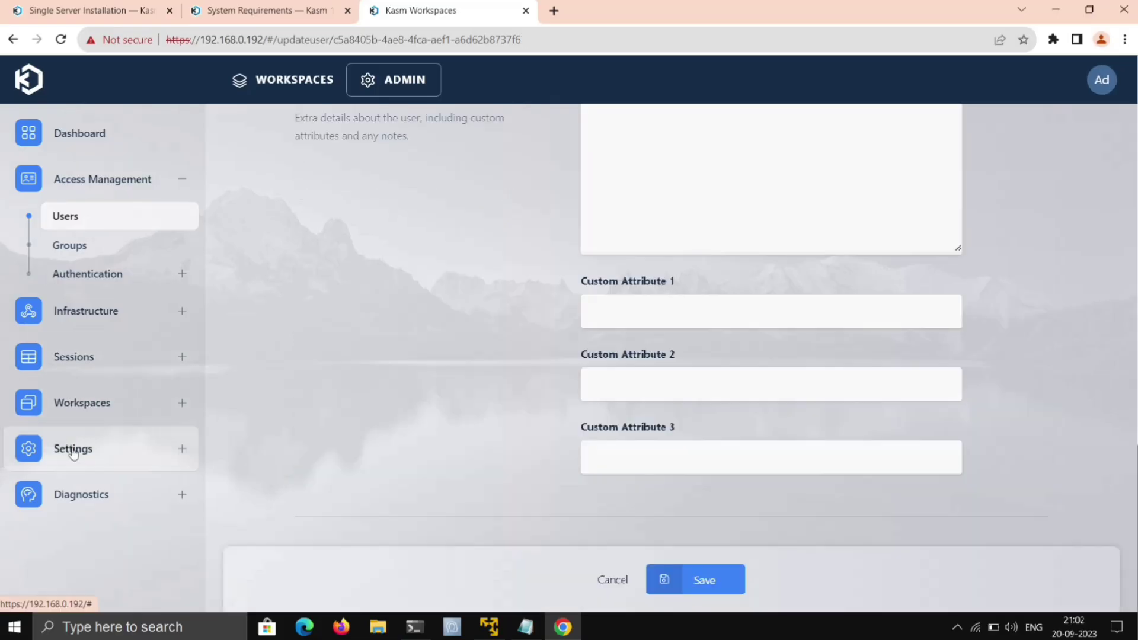
{"action": "left_click", "coordinate": [72, 454]}
{"action": "left_click", "coordinate": [74, 510]}
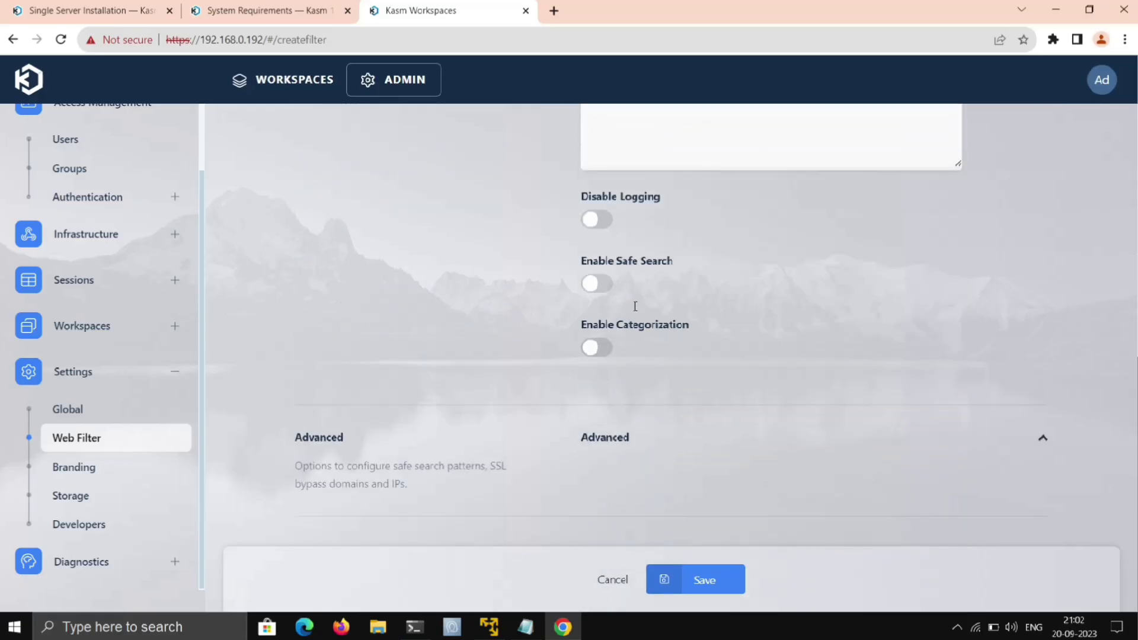
Step: Expand the web filter's advanced options and enable Categorization, bringing up its licensing notice
{"action": "left_click", "coordinate": [673, 439]}
{"action": "scroll", "coordinate": [737, 73], "scroll_direction": "down", "scroll_amount": 6}
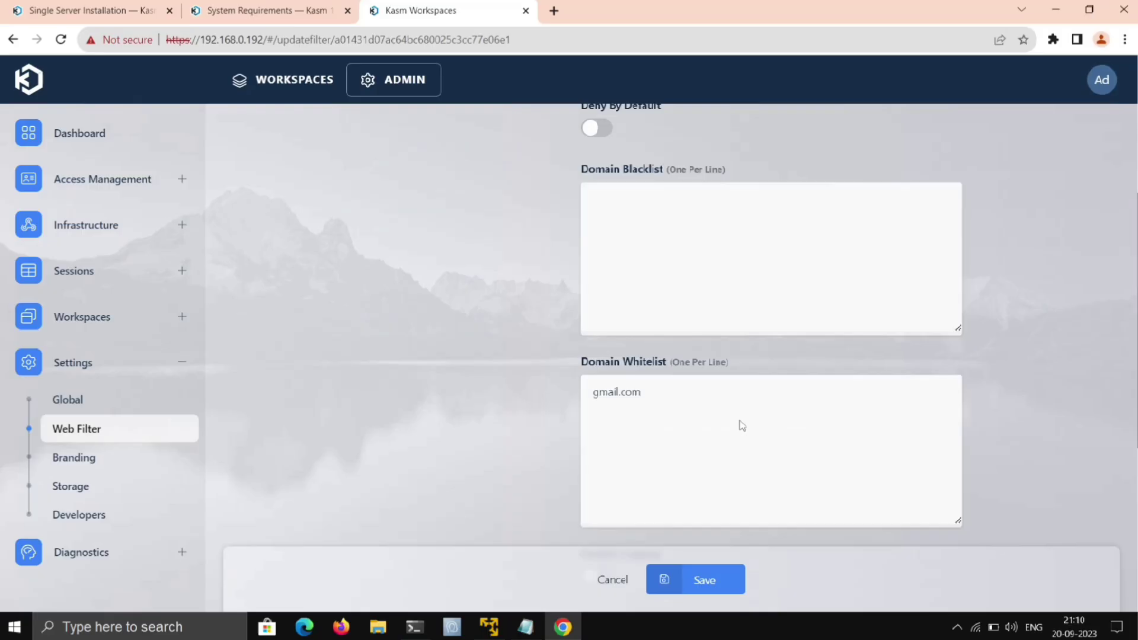
{"action": "scroll", "coordinate": [739, 421], "scroll_direction": "down", "scroll_amount": 5}
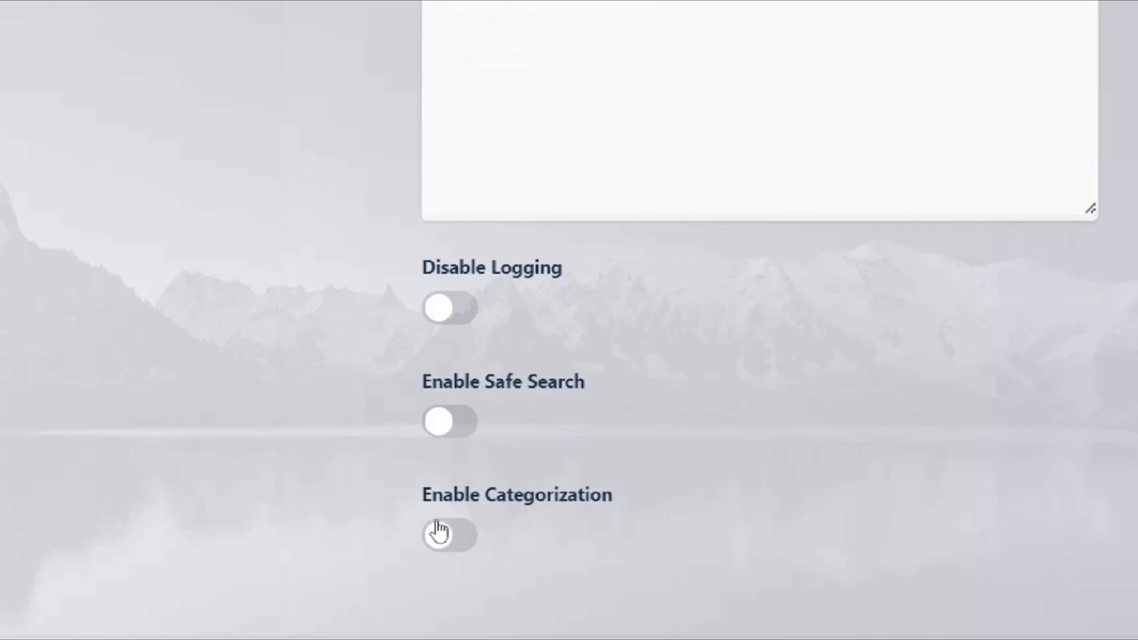
{"action": "left_click", "coordinate": [591, 419]}
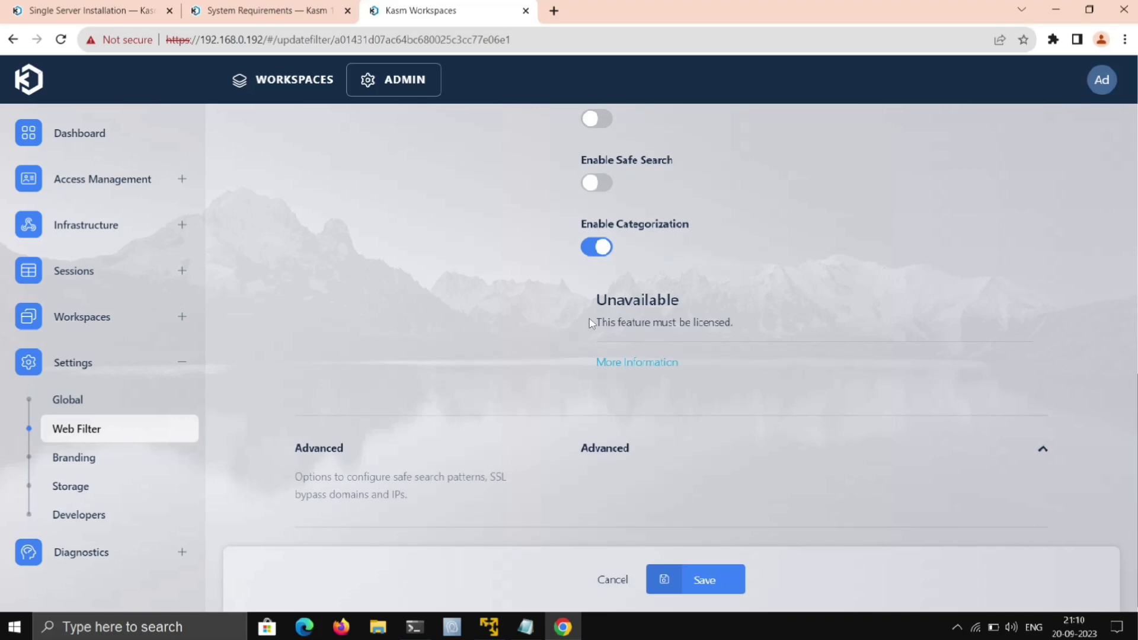
{"action": "left_click_drag", "start_coordinate": [591, 323], "coordinate": [757, 320]}
{"action": "left_click", "coordinate": [757, 320]}
Step: Open the licensing More Information page, zoom out and view the Server plans at $0, $5 and $10 per user/month
{"action": "left_click", "coordinate": [637, 362]}
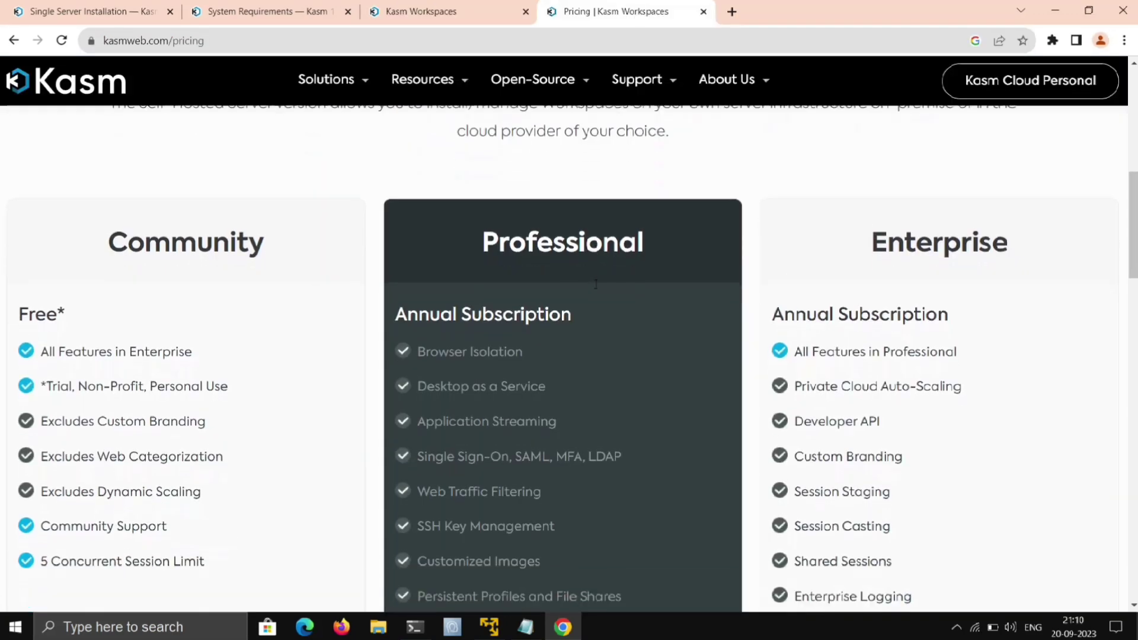
{"action": "scroll", "coordinate": [595, 284], "scroll_direction": "down", "scroll_amount": 1}
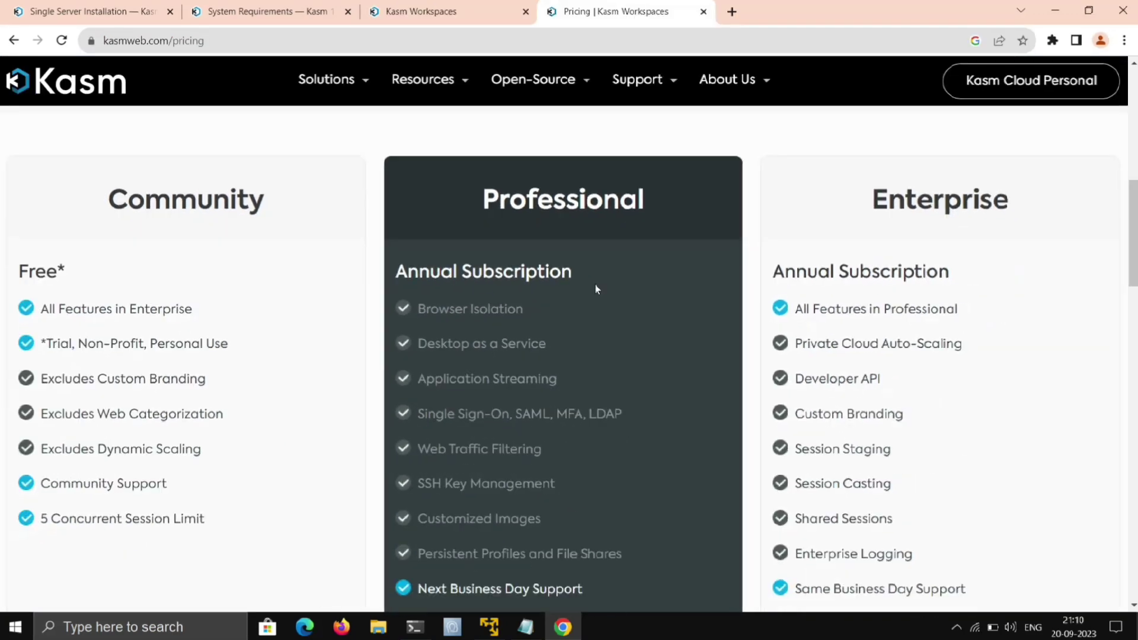
{"action": "key", "text": "ctrl+minus"}
{"action": "left_click", "coordinate": [607, 196]}
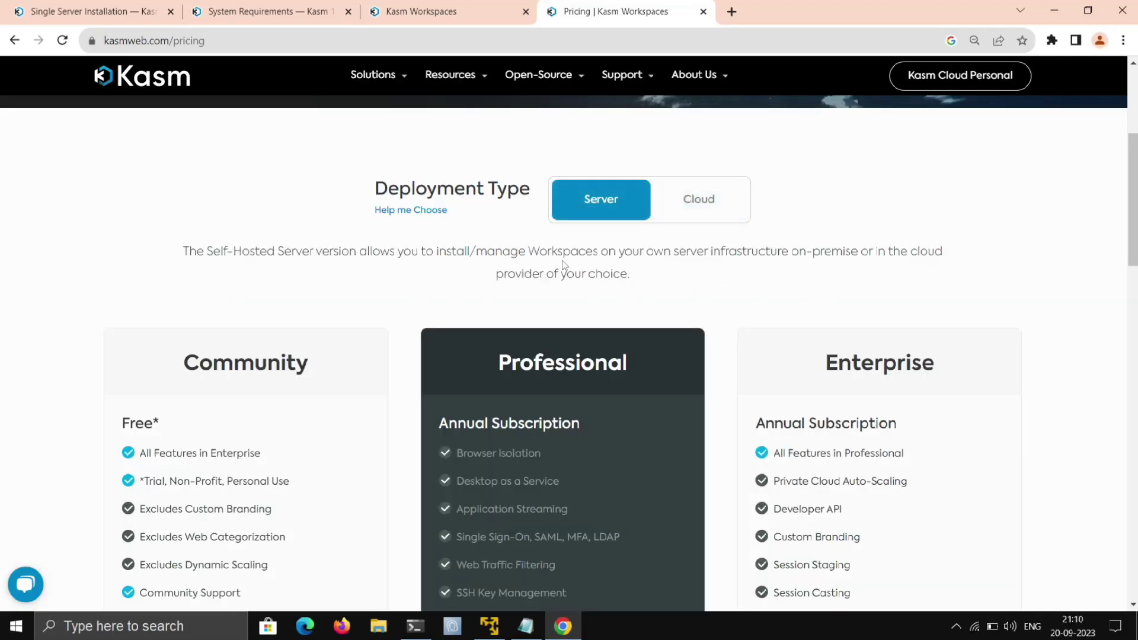
{"action": "scroll", "coordinate": [595, 285], "scroll_direction": "down", "scroll_amount": 9}
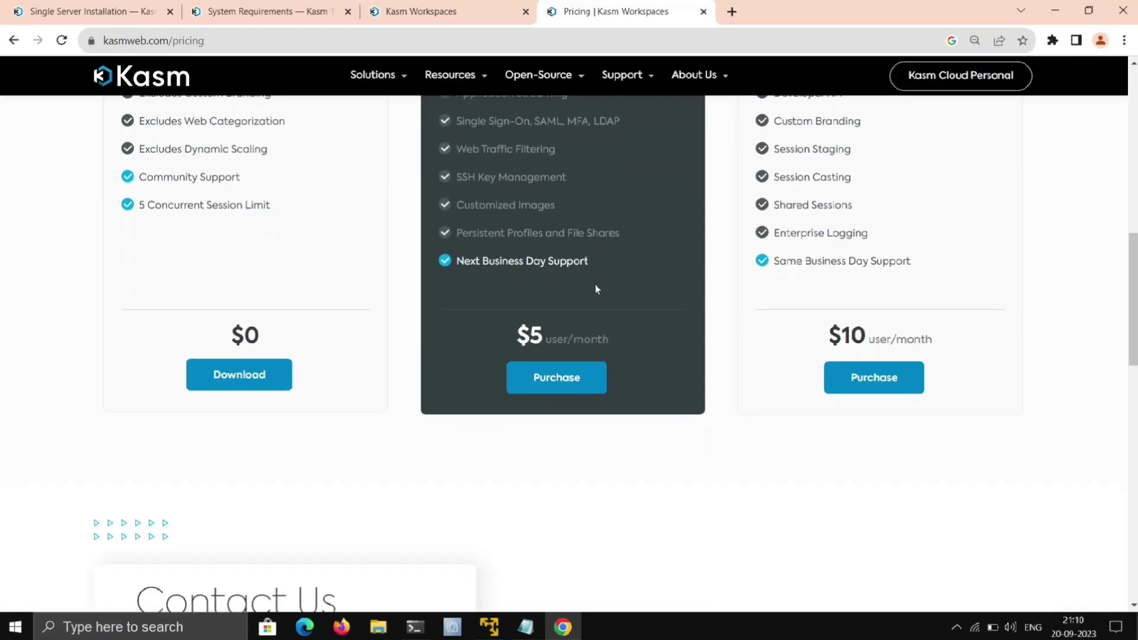
{"action": "scroll", "coordinate": [595, 285], "scroll_direction": "up", "scroll_amount": 4}
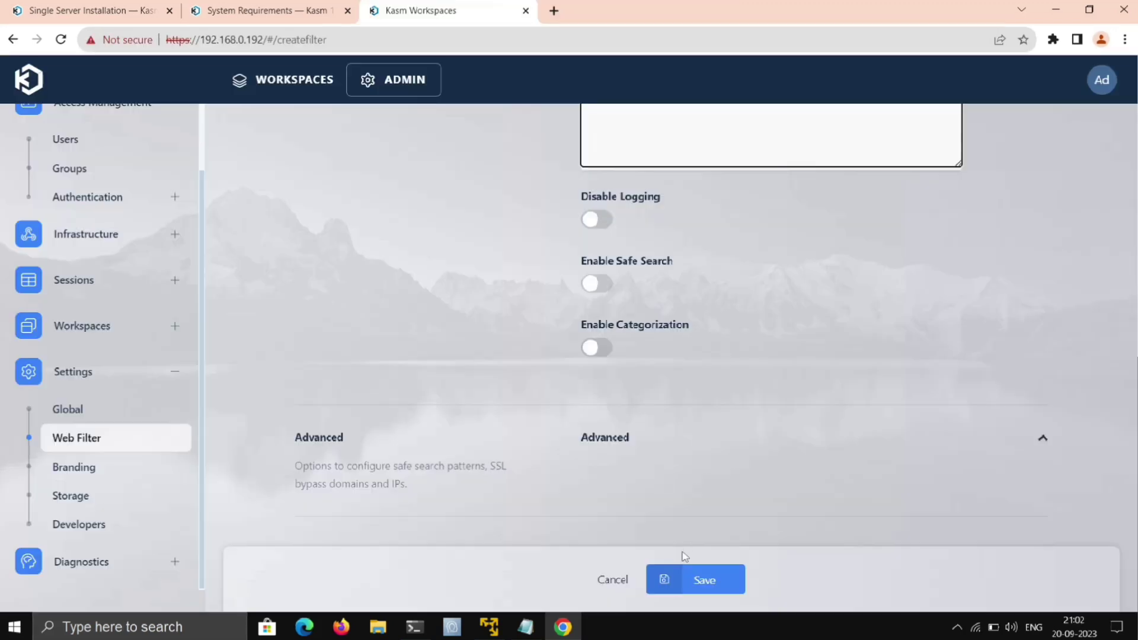
Step: Save the web filter policy and assign the Gmail web filter policy to the installed Brave workspace
{"action": "left_click", "coordinate": [678, 582]}
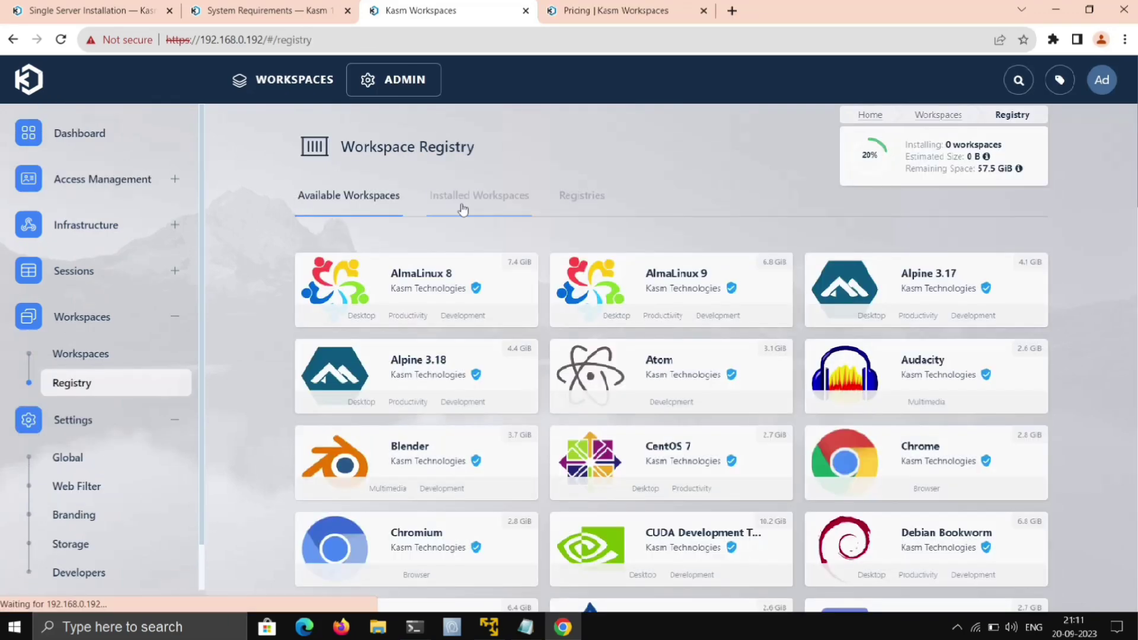
{"action": "left_click", "coordinate": [460, 202]}
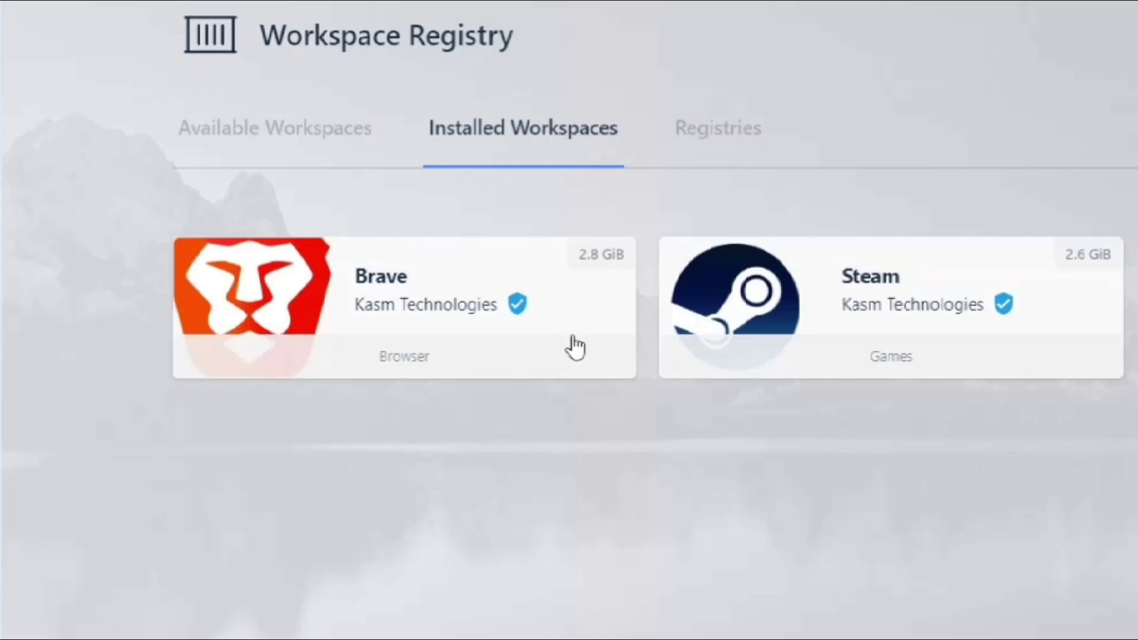
{"action": "left_click", "coordinate": [507, 310]}
{"action": "left_click", "coordinate": [508, 311]}
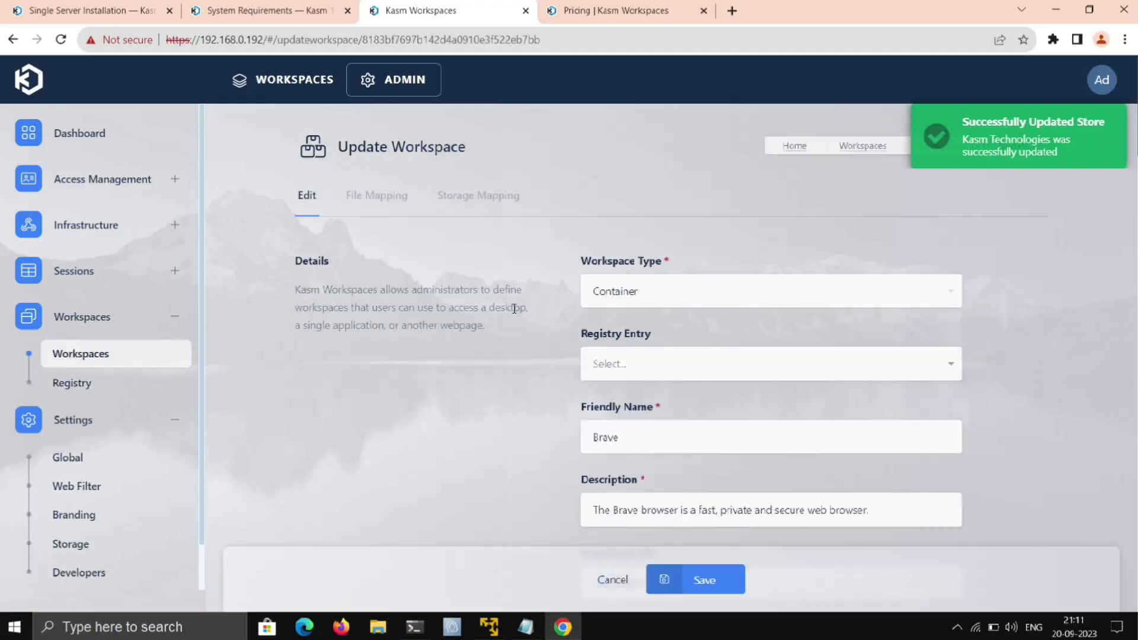
{"action": "scroll", "coordinate": [516, 307], "scroll_direction": "down", "scroll_amount": 10}
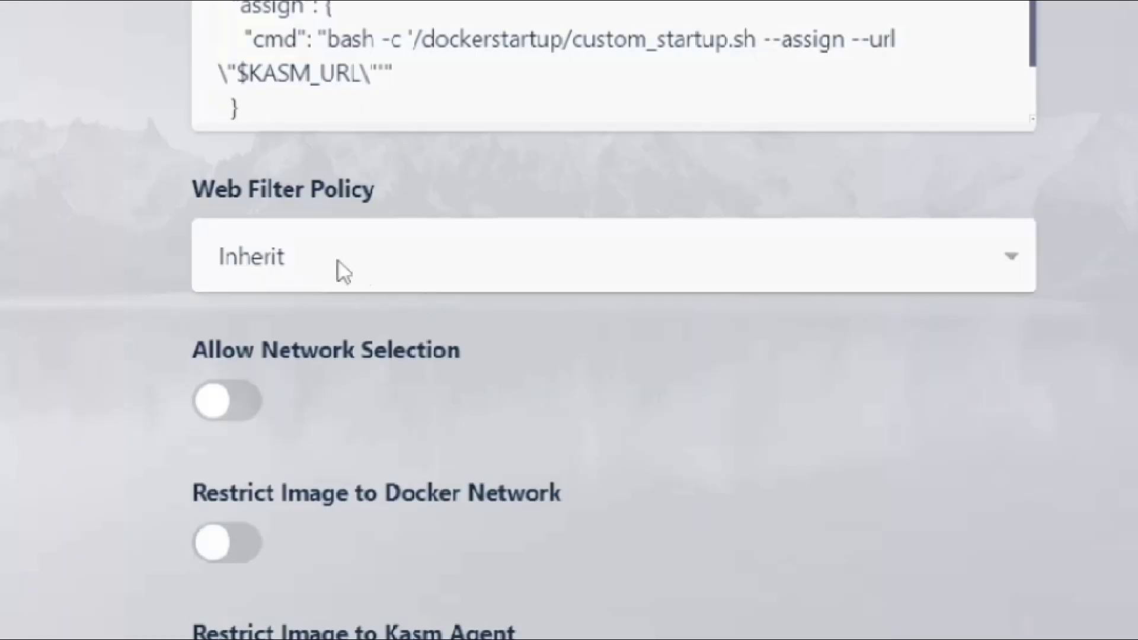
{"action": "left_click", "coordinate": [436, 258]}
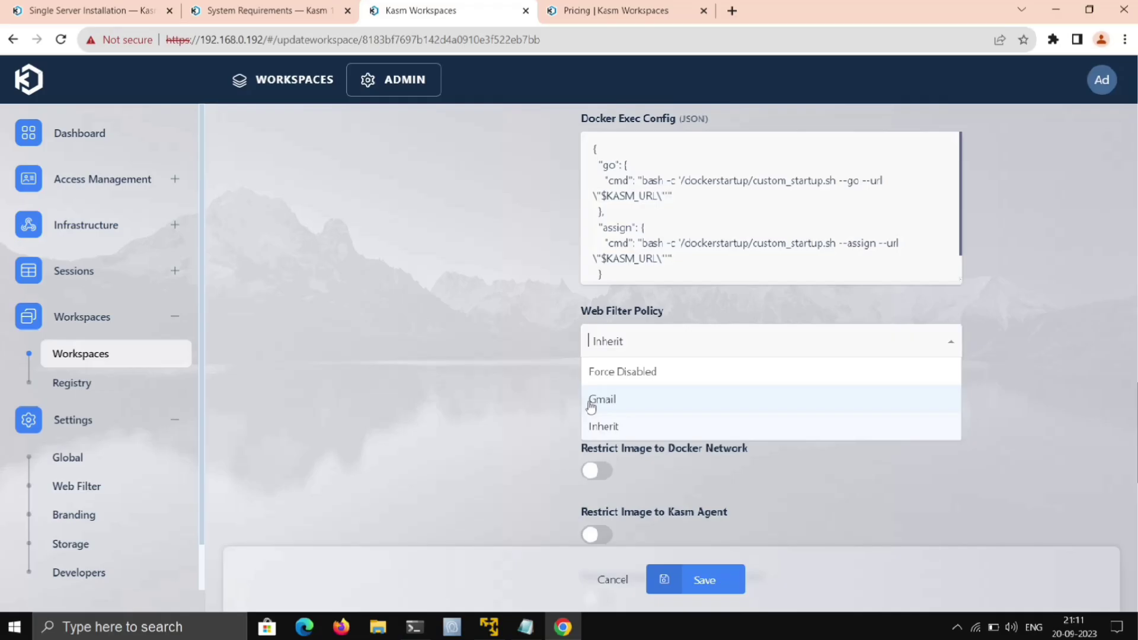
{"action": "left_click", "coordinate": [212, 392]}
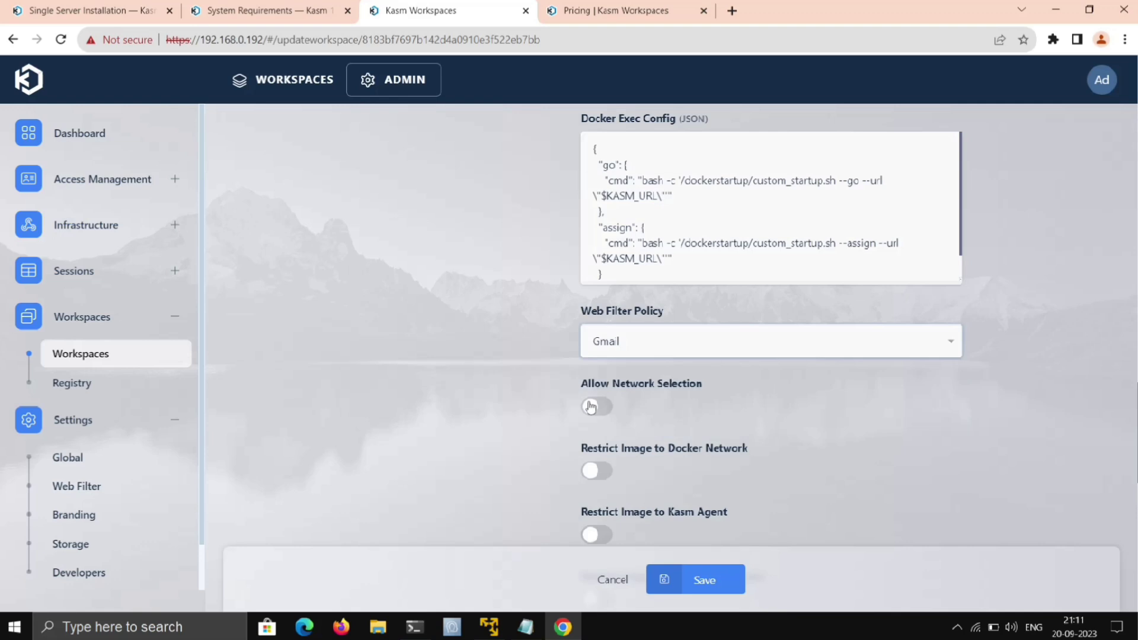
{"action": "left_click", "coordinate": [719, 585]}
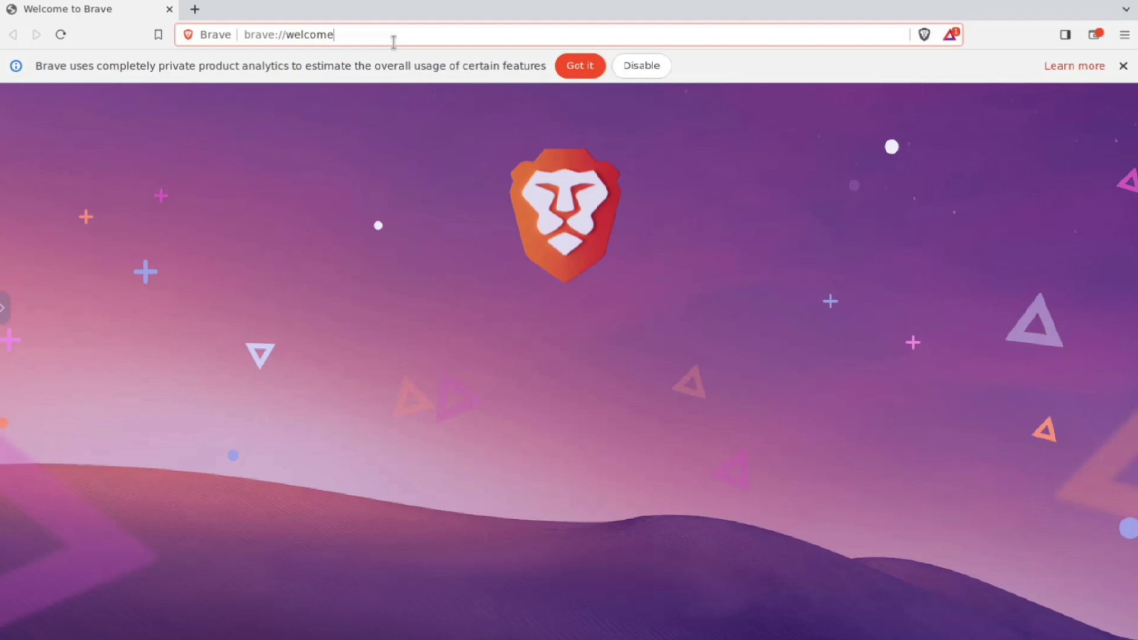
Step: Browse to youtube.com in Brave to confirm the filter blocks it
{"action": "key", "text": "ctrl+a"}
{"action": "type", "text": "youtube.com"}
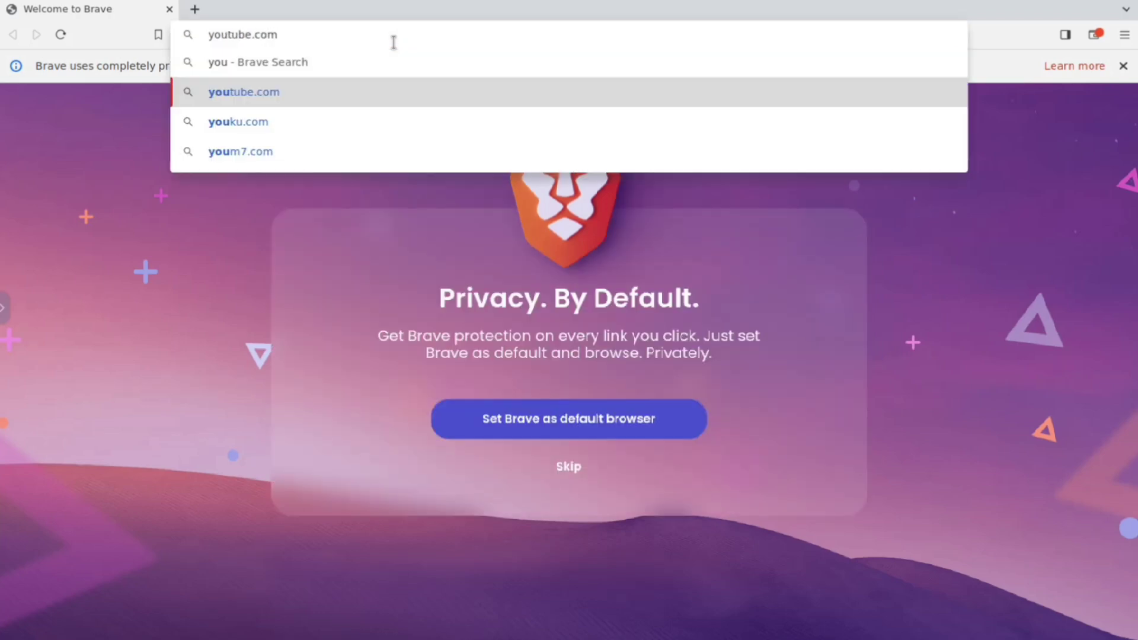
{"action": "key", "text": "Return"}
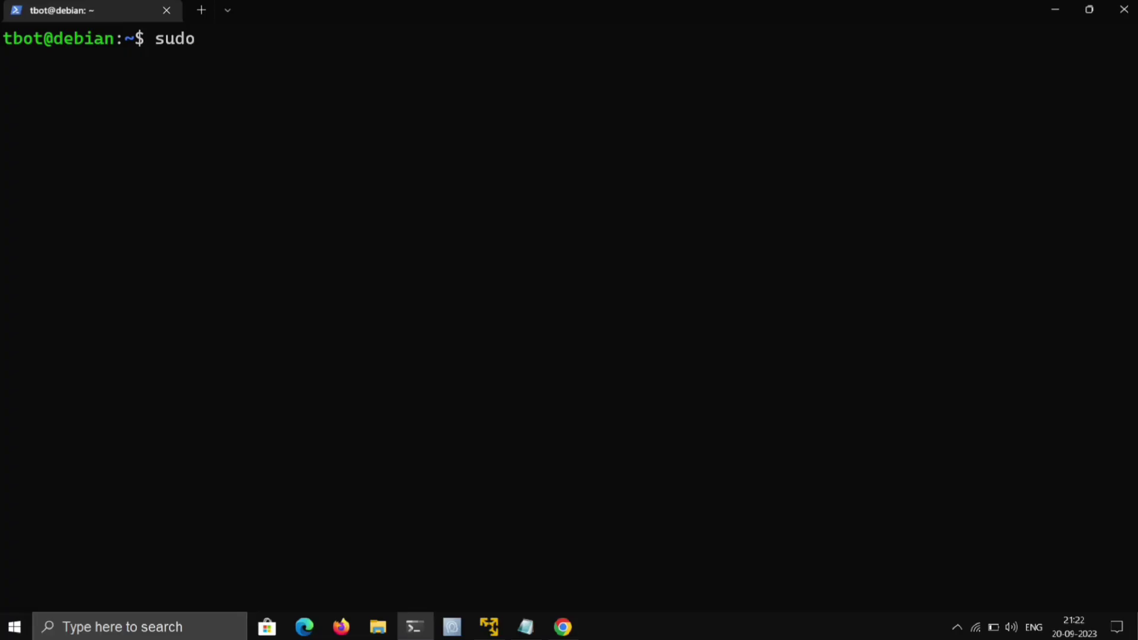
Step: Run sudo /opt/kasm/bin/stop to stop the Kasm services
{"action": "type", "text": "/opt/kasm/bin/stop"}
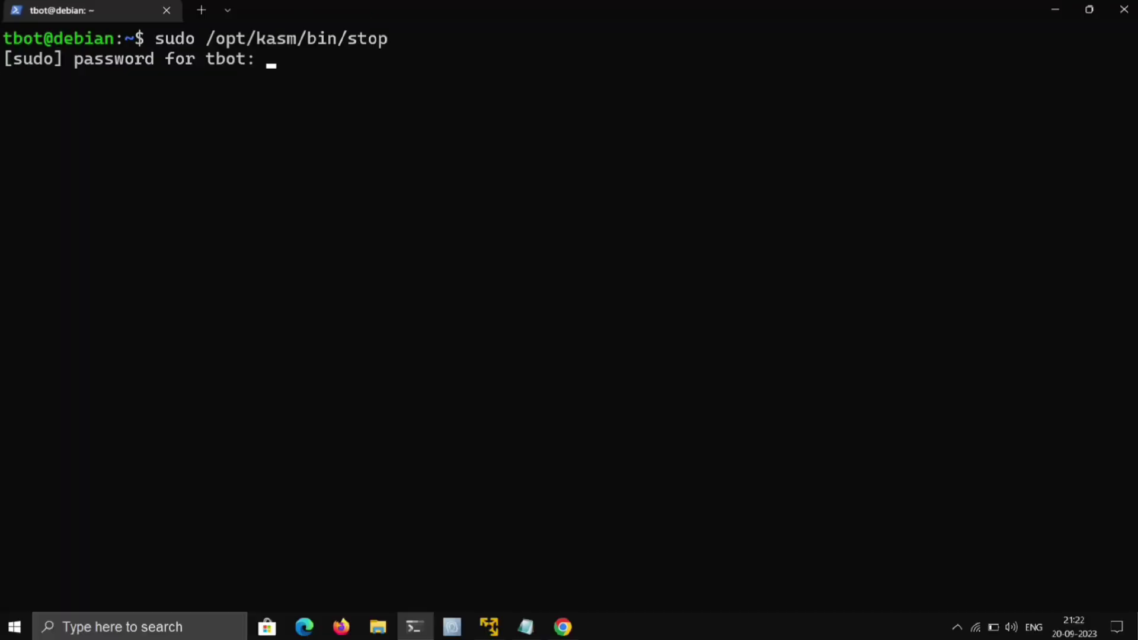
{"action": "key", "text": "Return"}
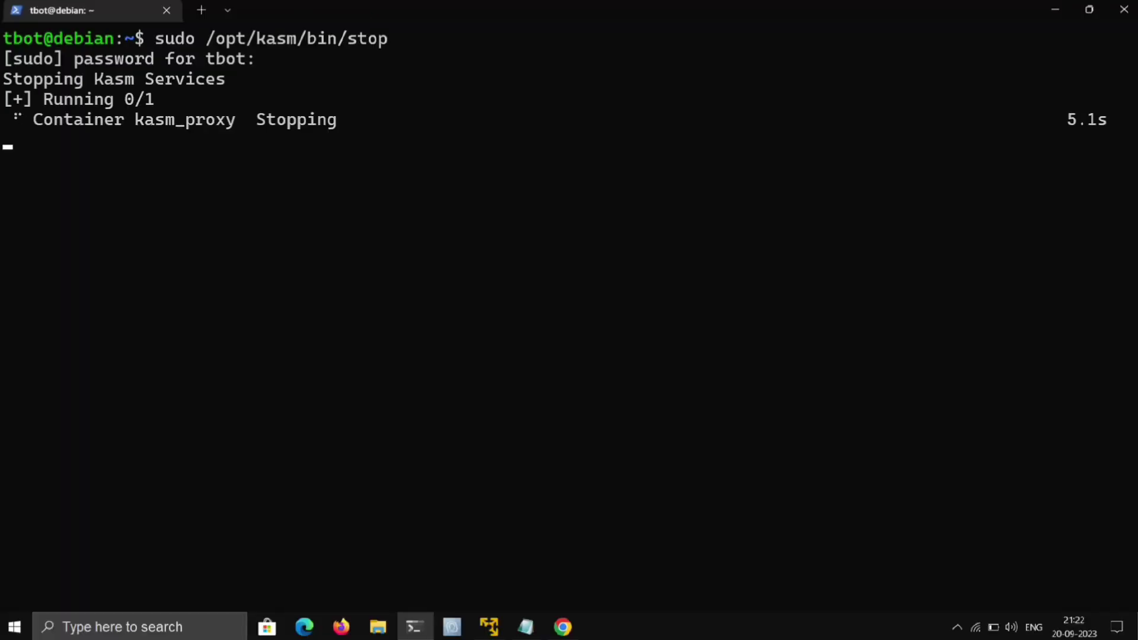